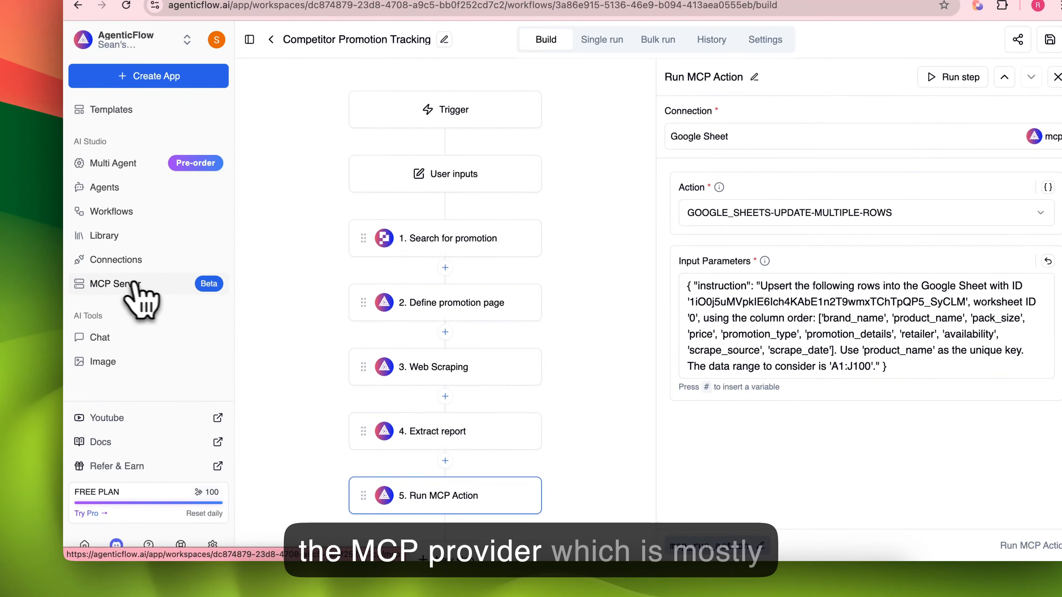
Step: Start installing the OpenAI (ChatGPT) server from the AgenticFlow MCP Servers Registry and open its MCP configuration page
click(181, 314)
scroll(440, 446, down, 10)
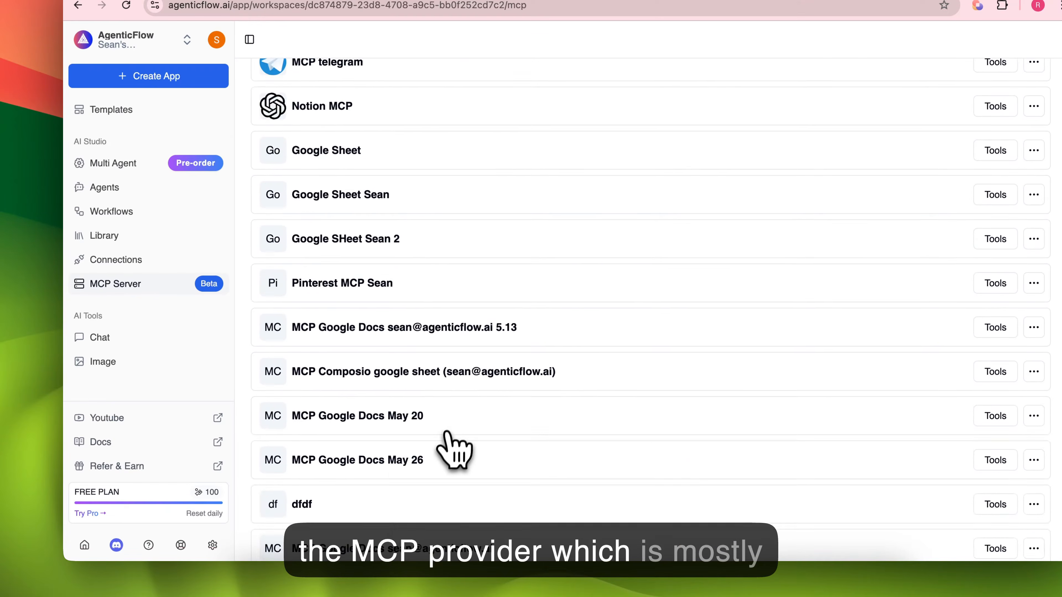
scroll(447, 434, down, 15)
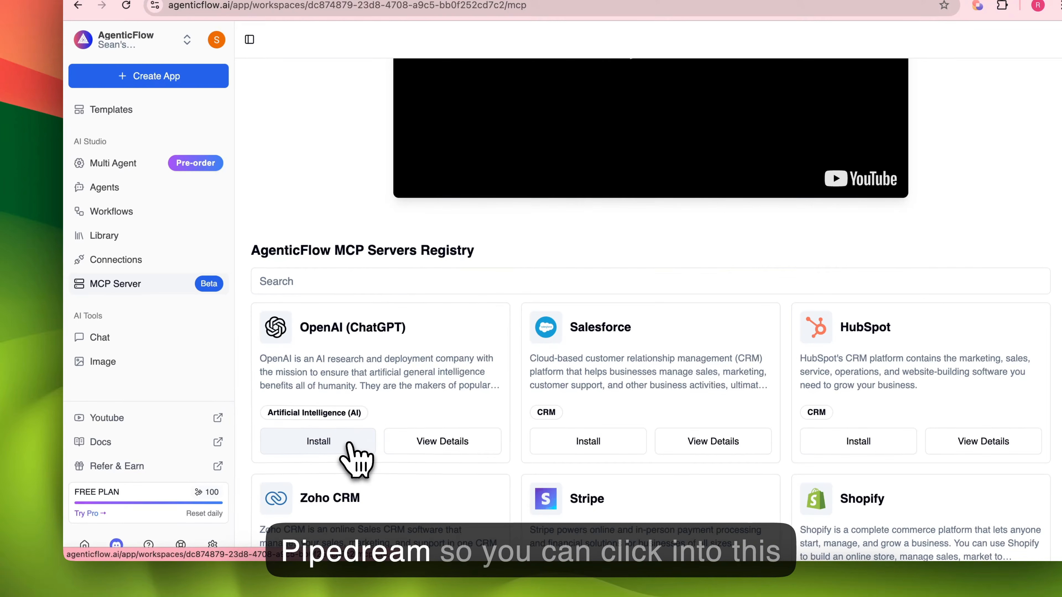
click(349, 444)
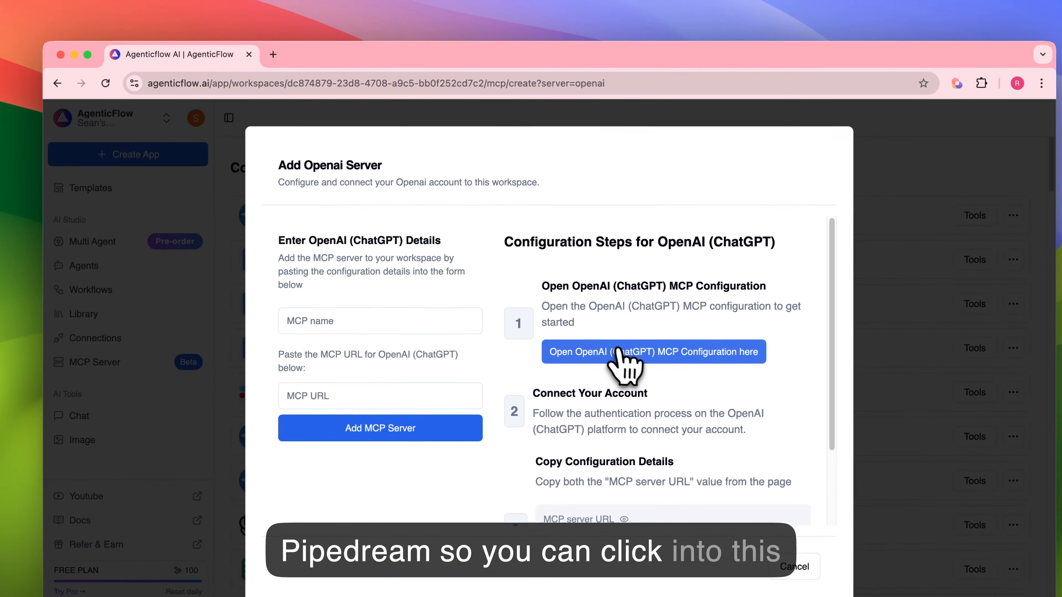
click(623, 355)
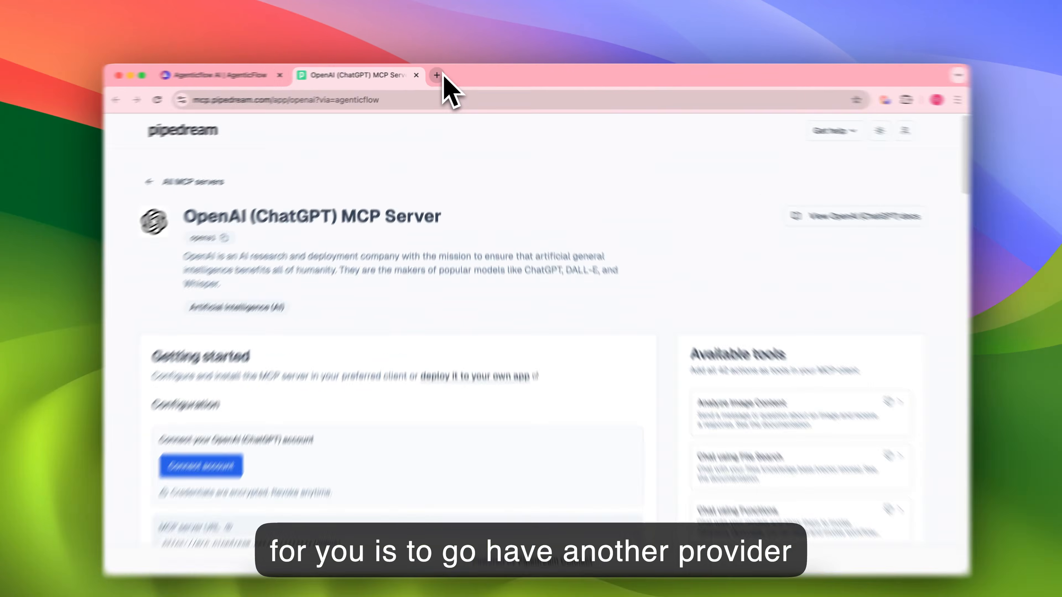
Step: Open mcp.composio.dev in a new browser tab
click(439, 74)
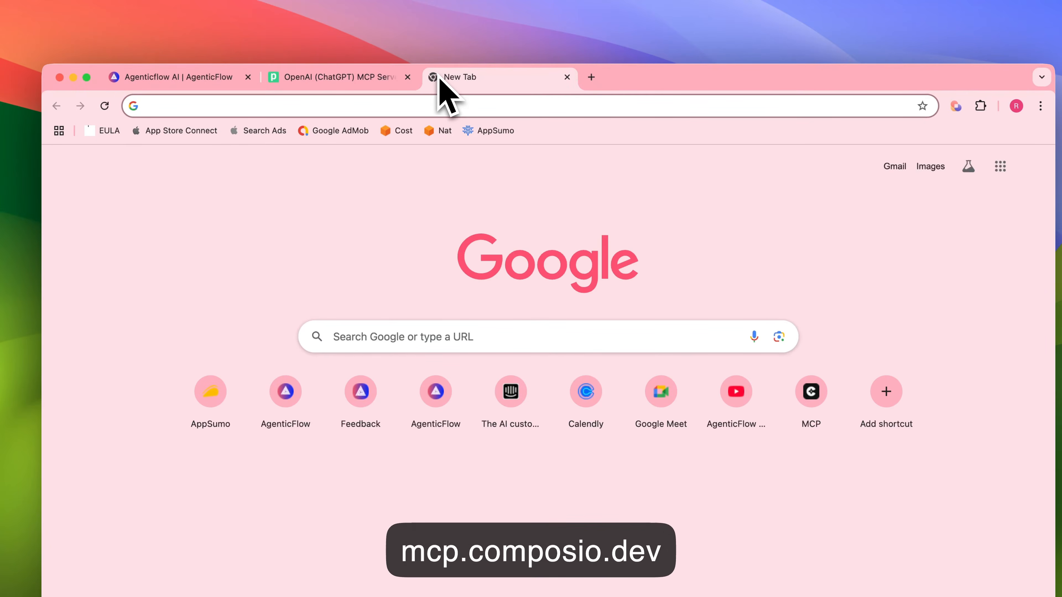
text(mcp.c)
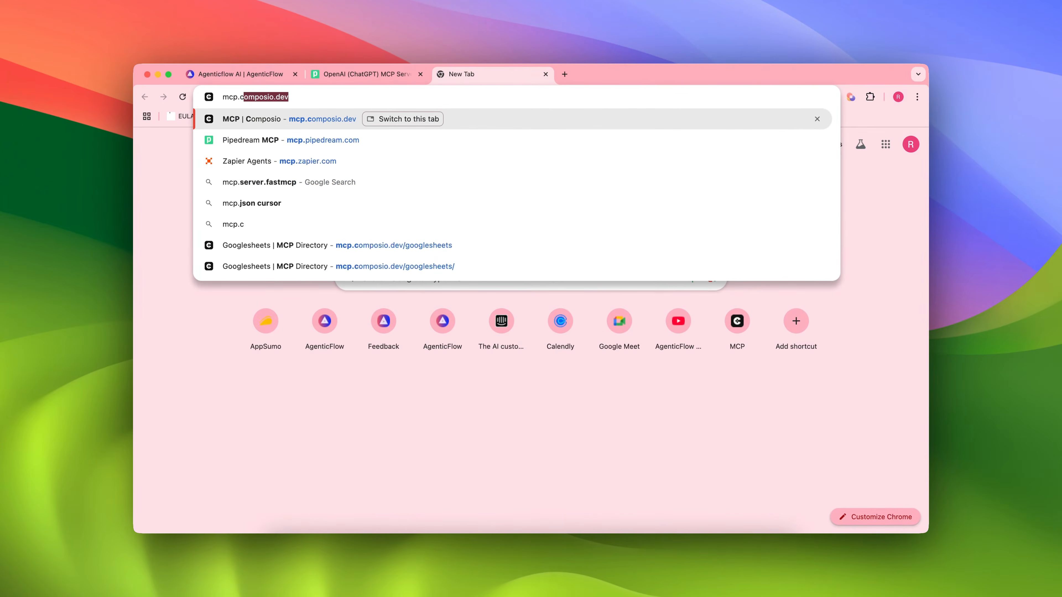
text(omposio.dev)
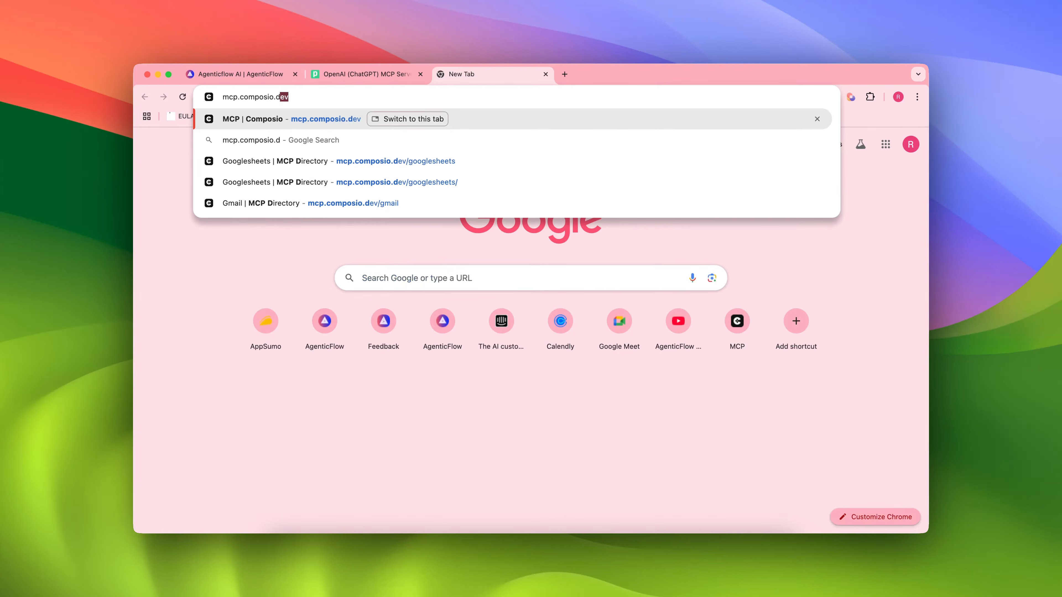
key(Return)
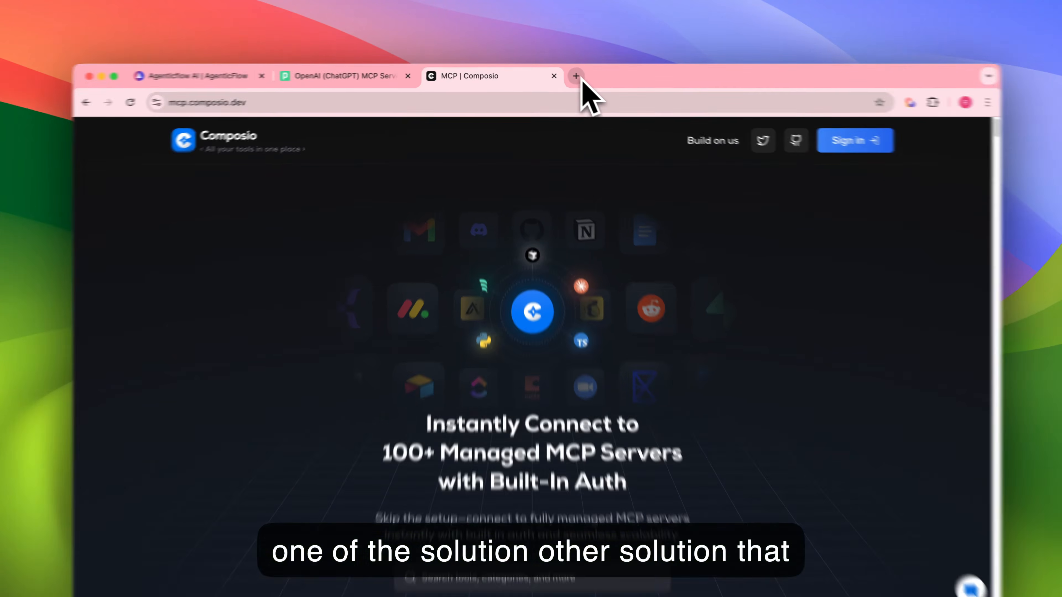
Step: Search the web for "mcp active pieces" in a new browser tab and open the Activepieces website
click(565, 74)
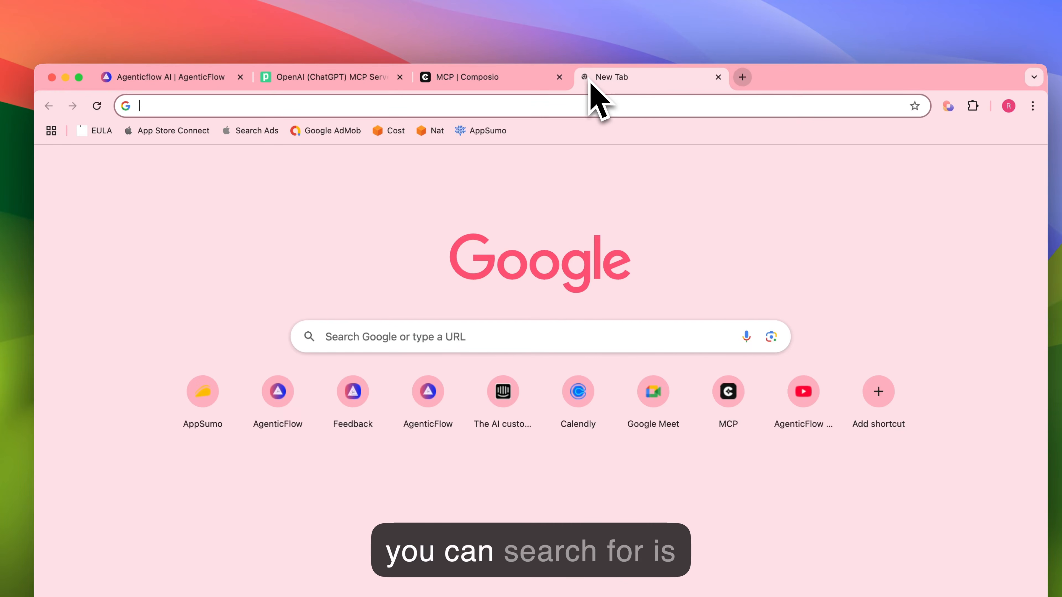
text(mcp active pieces)
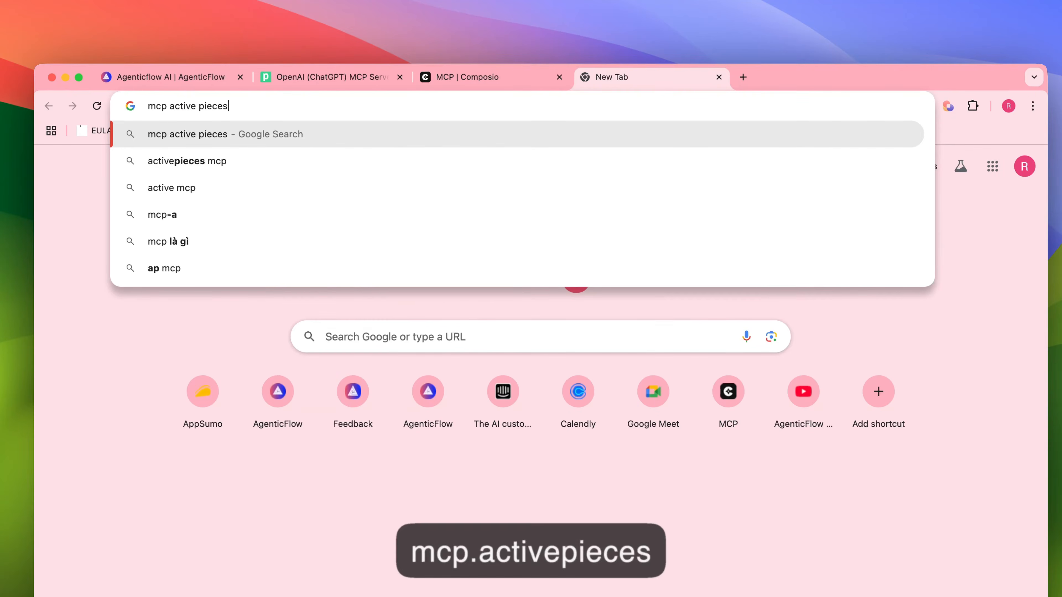
key(Return)
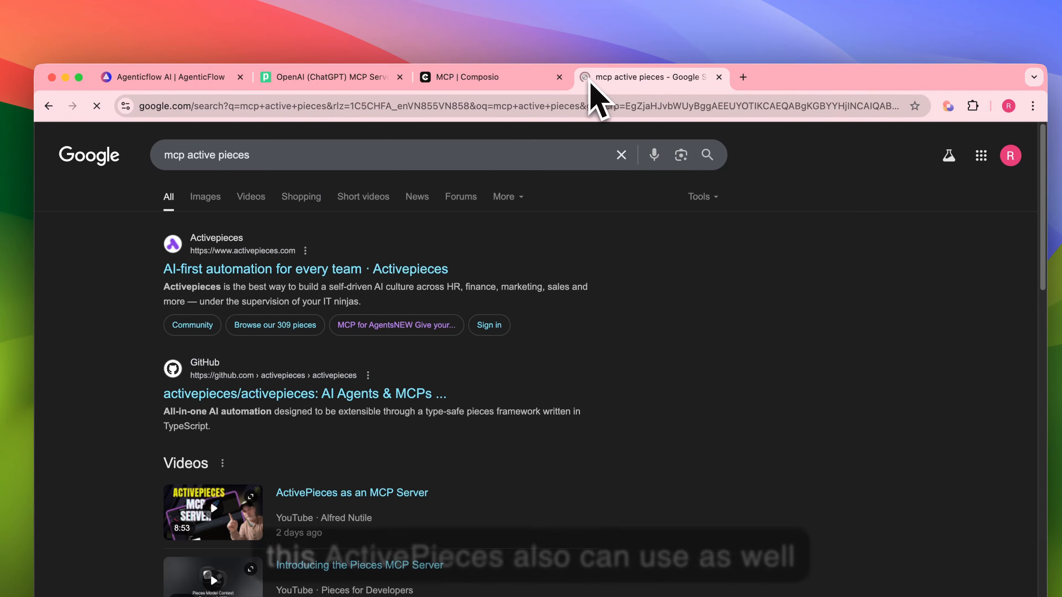
click(290, 269)
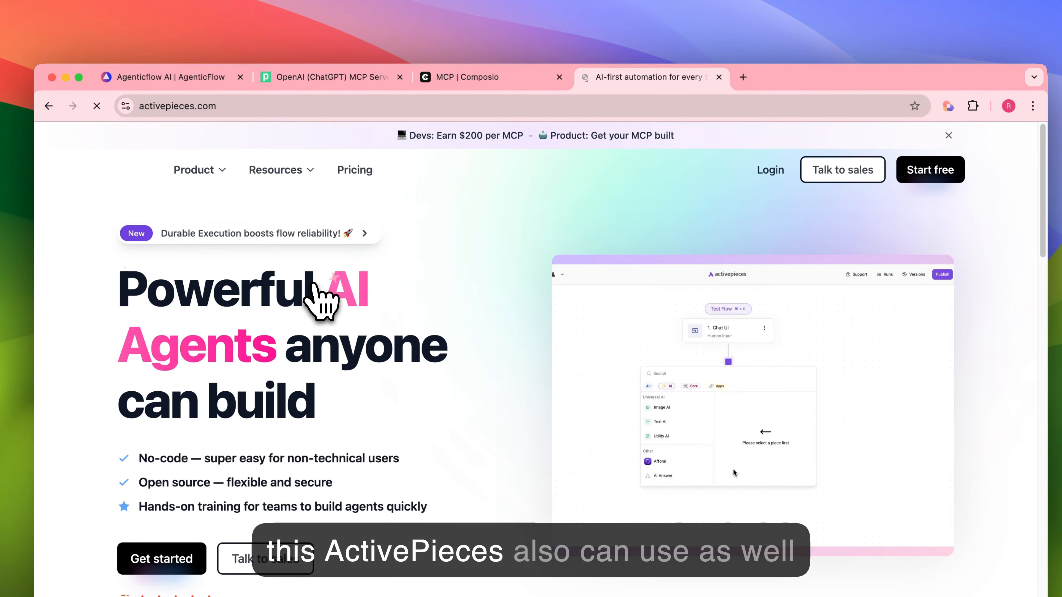
Step: Open the Activepieces MCP for Agents page and highlight the number of pieces available as MCPs
mouse_move(252, 171)
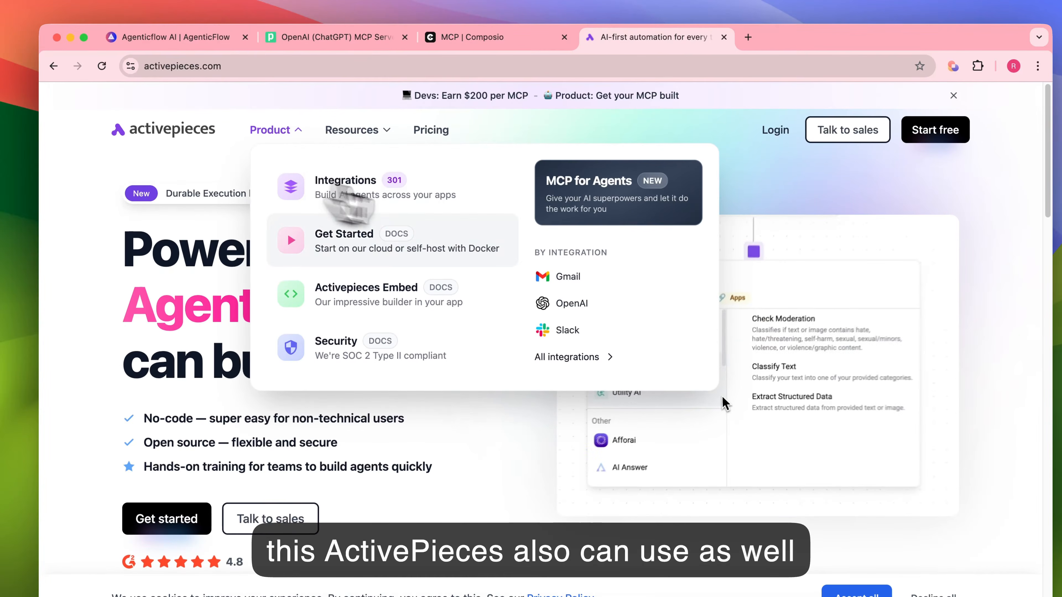
click(584, 229)
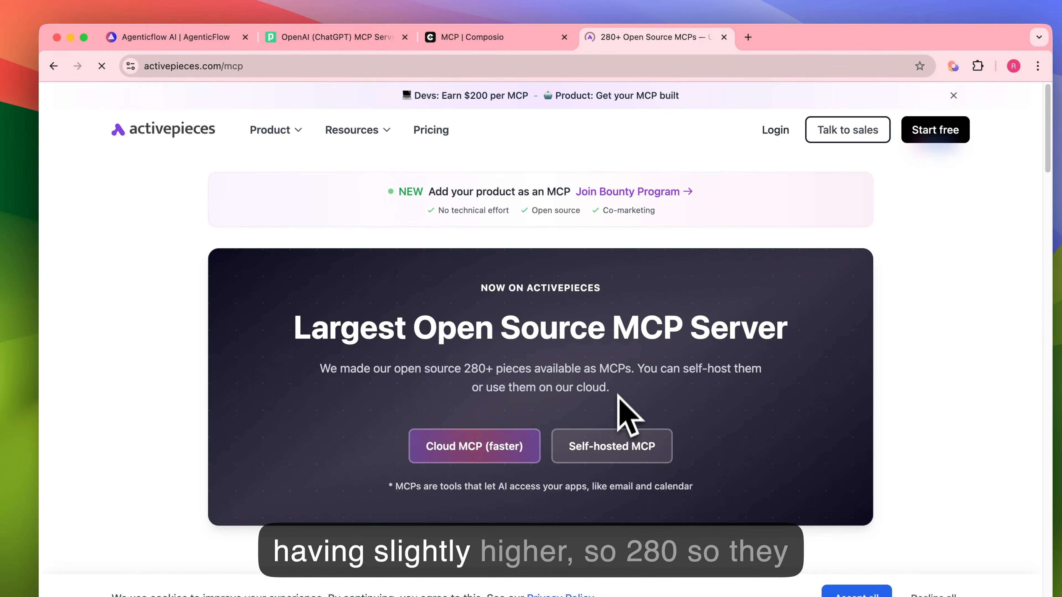
drag(470, 368, 514, 371)
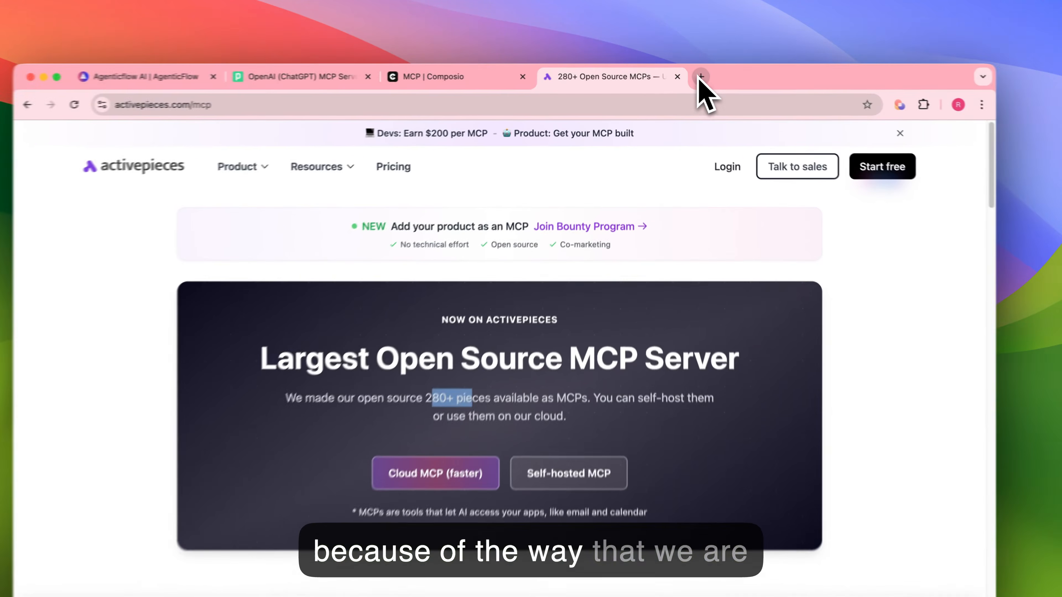
Step: Open modelcontextprotocol.io/clients#agenticflow in a new browser tab and highlight the AgenticFlow row in the feature support matrix
click(690, 74)
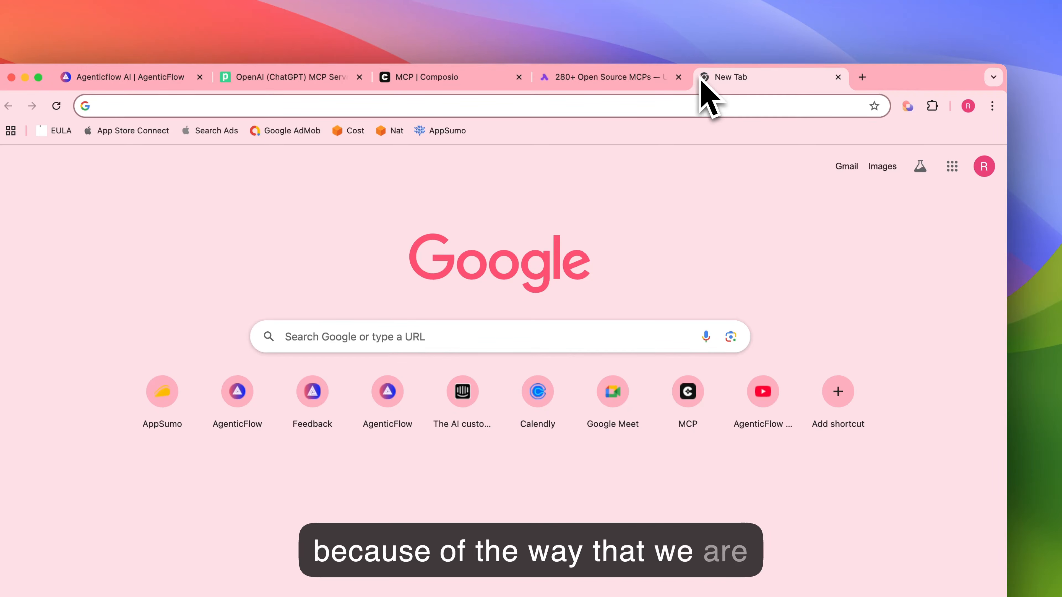
text(mo)
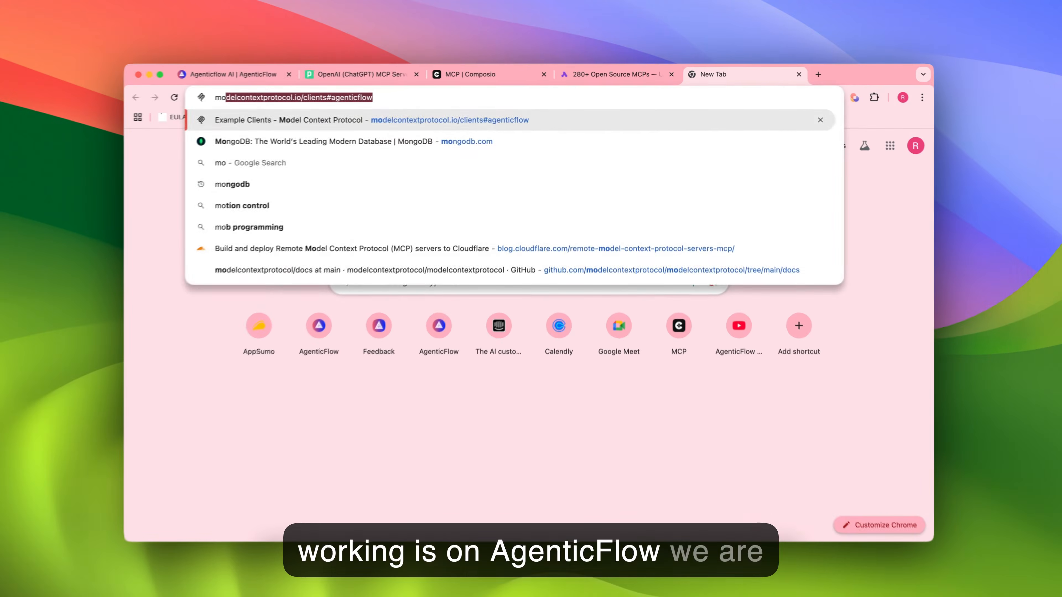
key(Return)
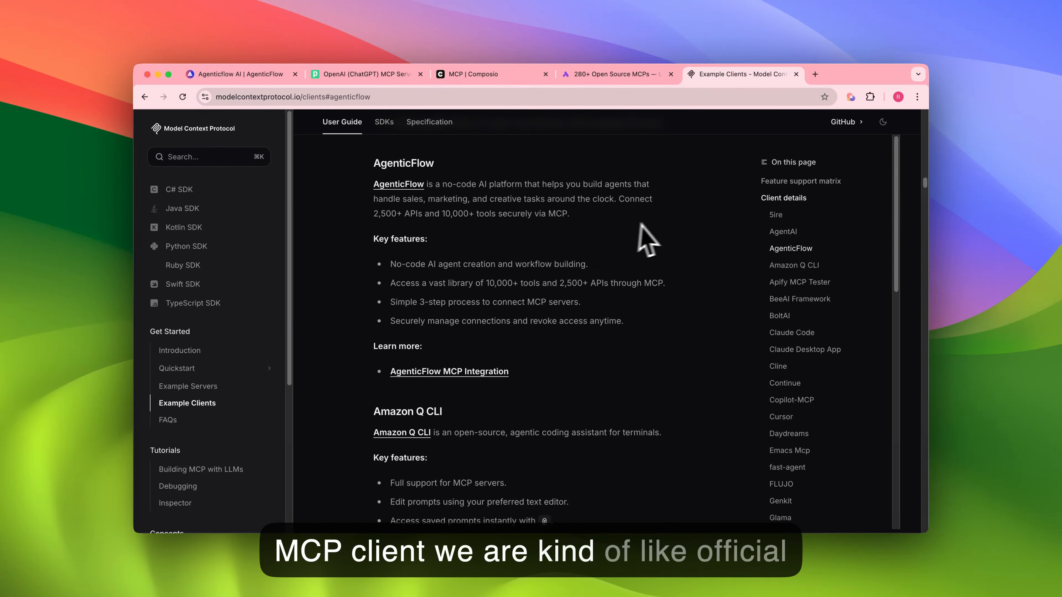
scroll(641, 222, up, 20)
drag(373, 411, 605, 427)
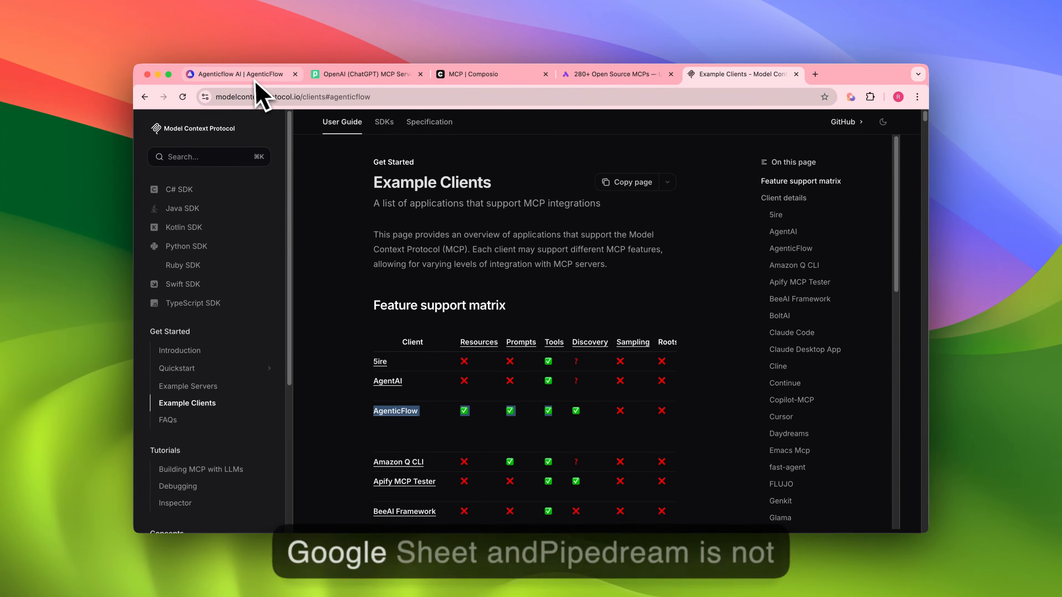
Step: Return to the Composio site and sign in with the agenticflow.ai Google account
click(368, 76)
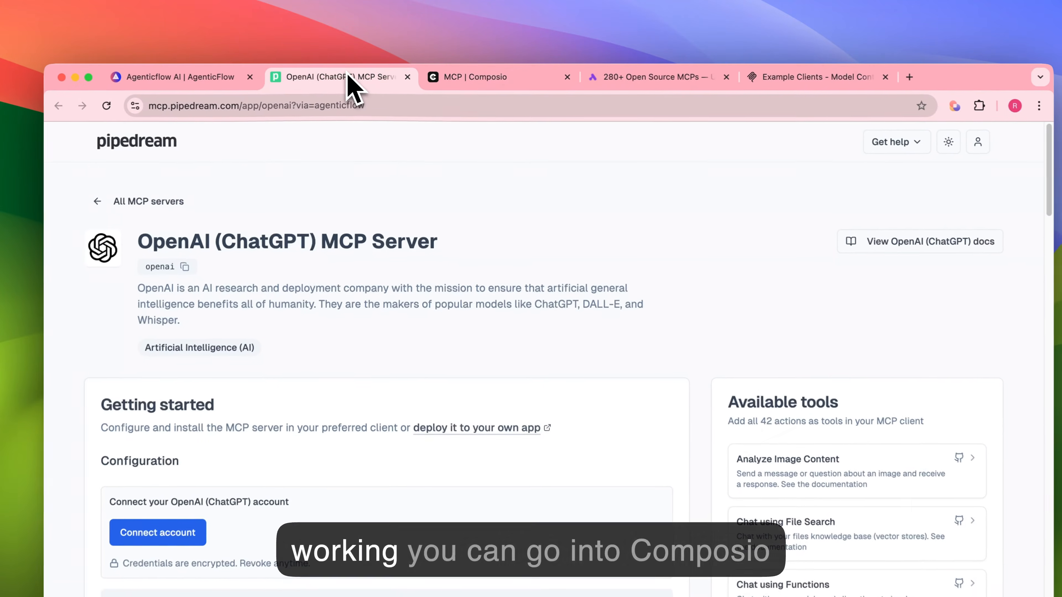
click(477, 76)
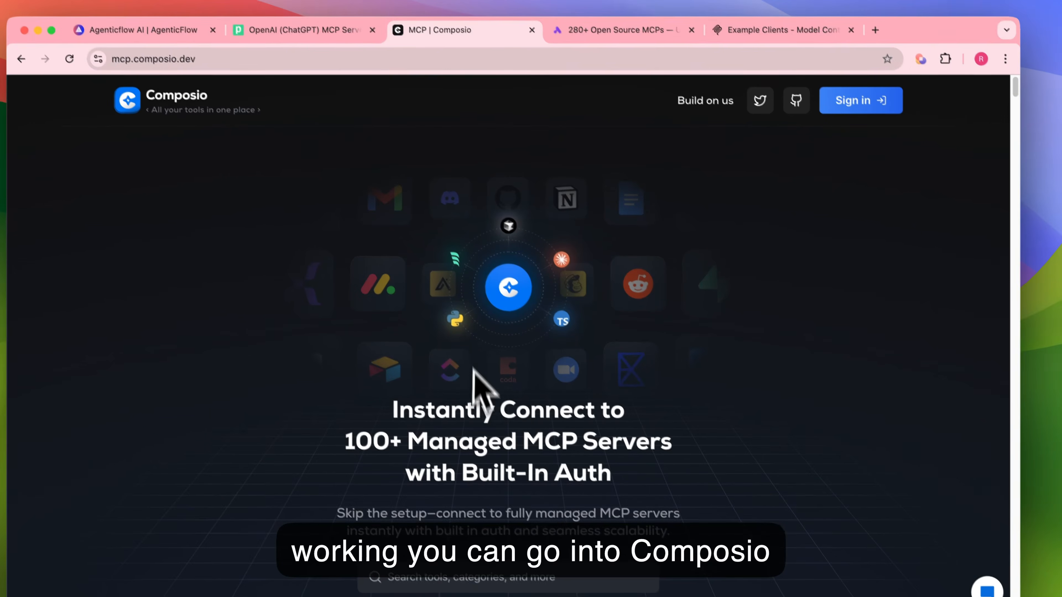
scroll(828, 257, down, 2)
scroll(790, 205, up, 2)
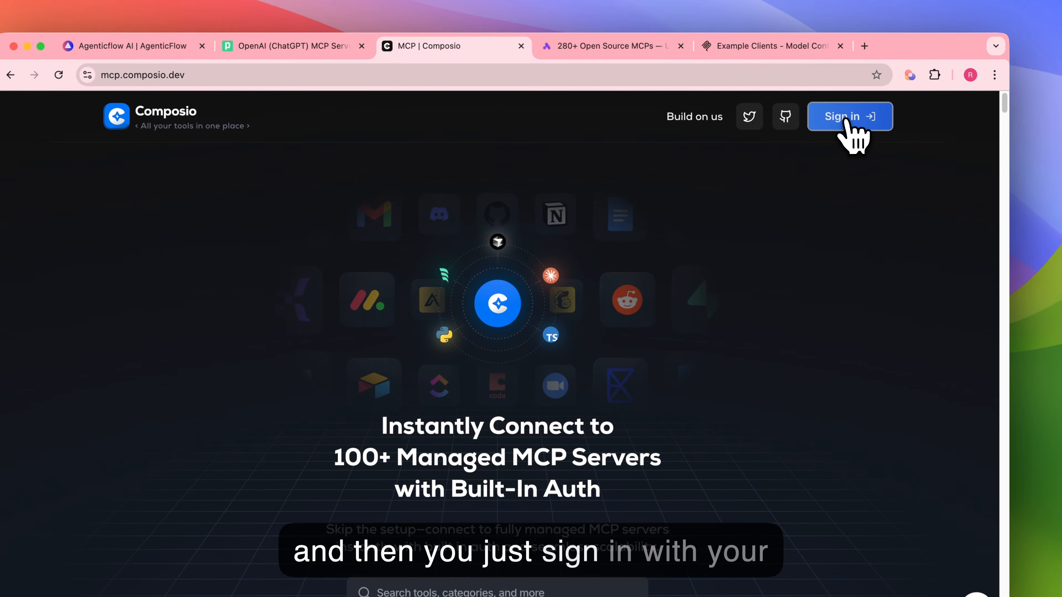
click(857, 113)
click(528, 322)
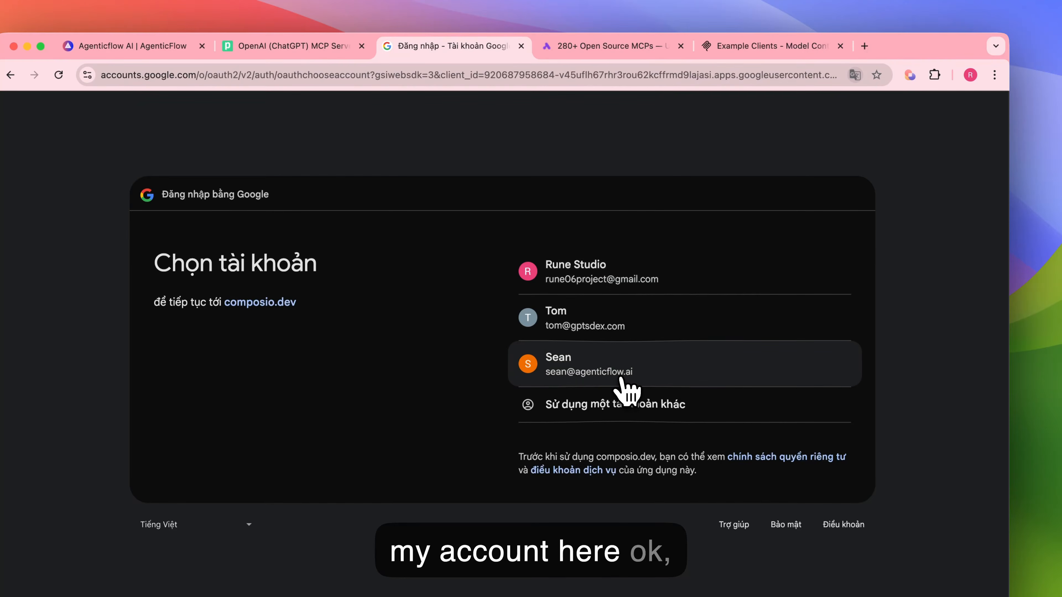
click(627, 381)
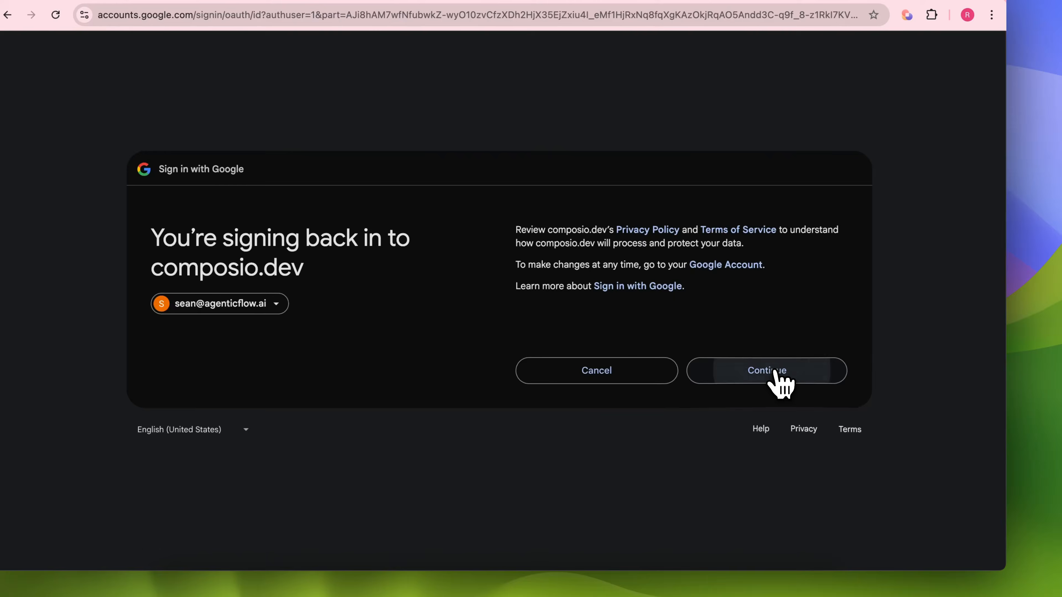
click(770, 432)
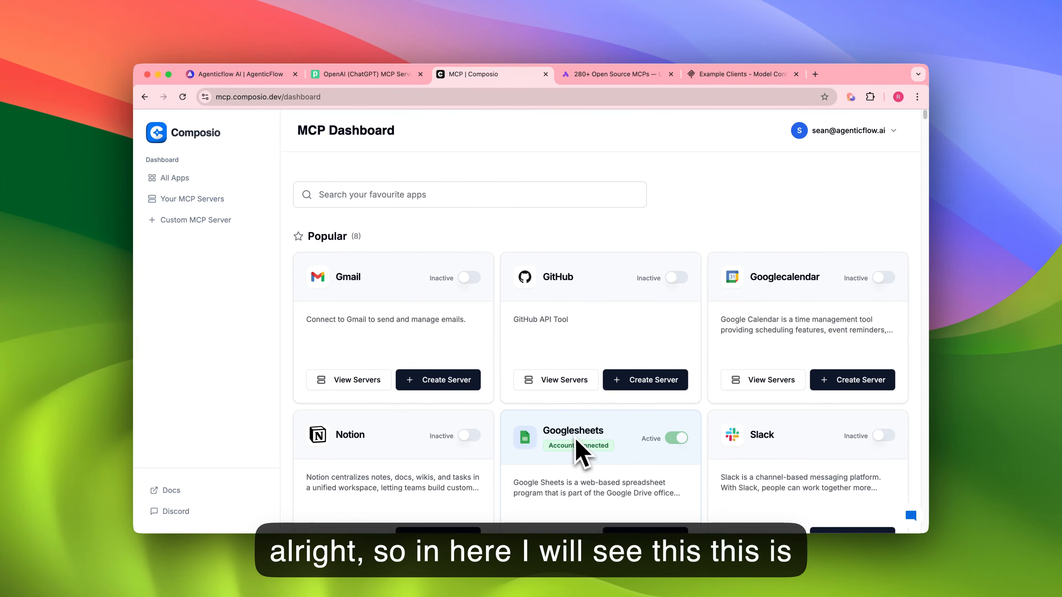
Step: Start a new Googlesheets MCP server named Googlesheets-Server and continue to its action configuration
scroll(574, 446, down, 3)
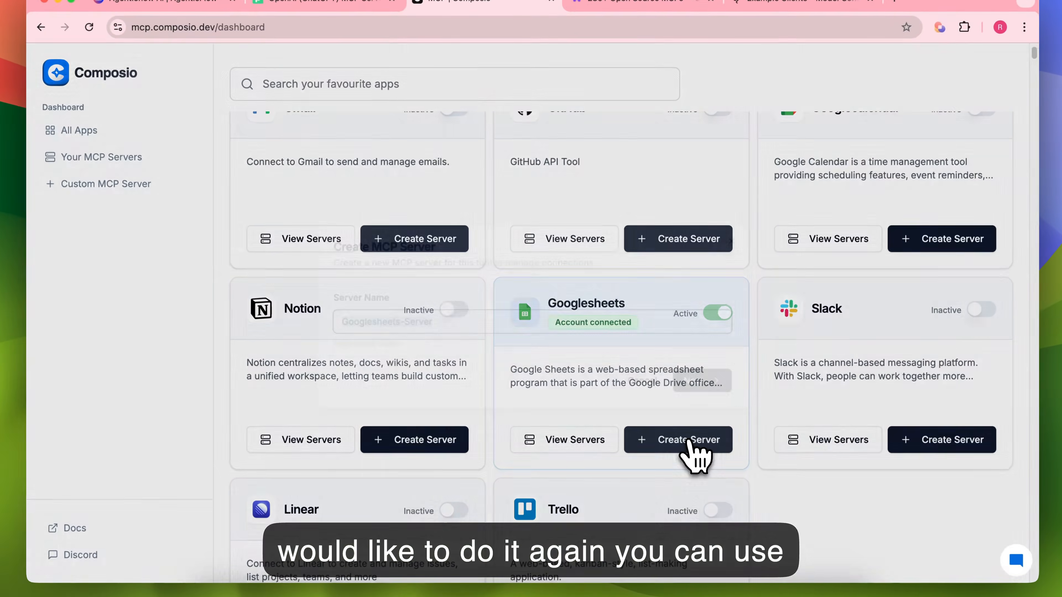
click(645, 421)
click(467, 322)
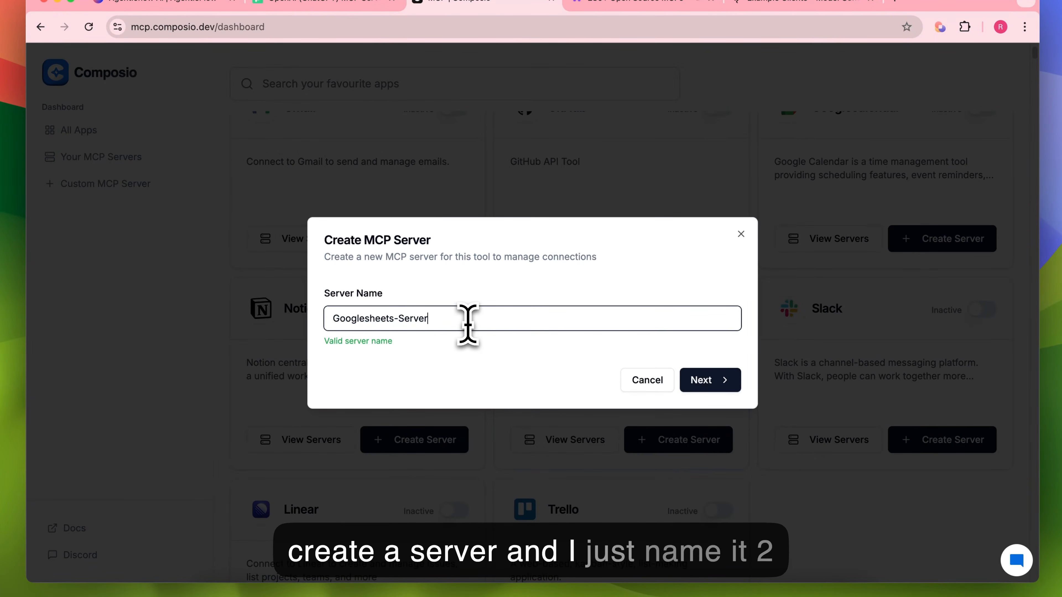
click(704, 380)
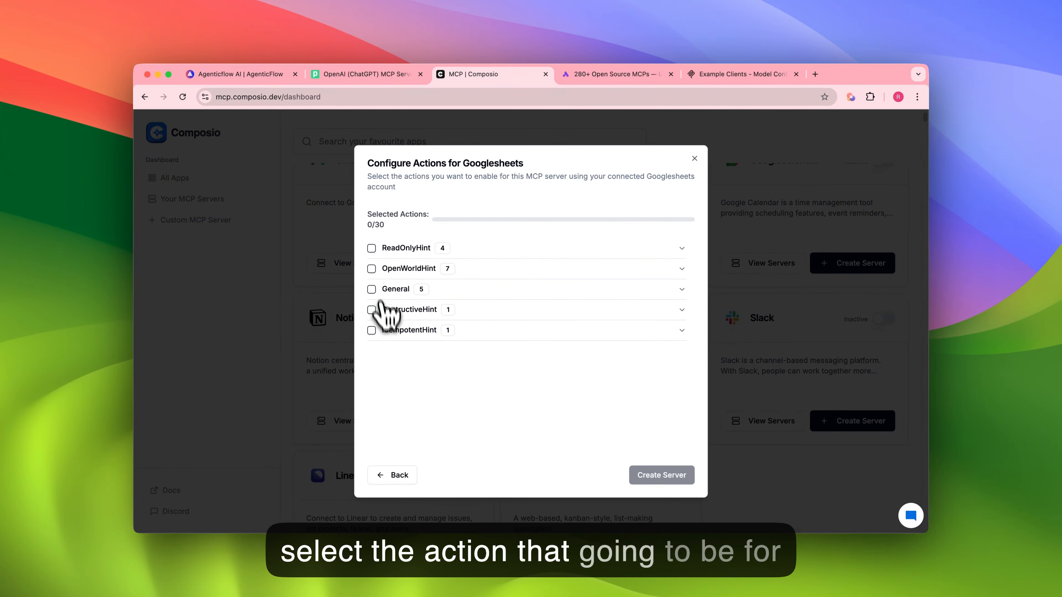
Step: Enable all ReadOnlyHint and General actions for the Googlesheets server and create it
click(371, 248)
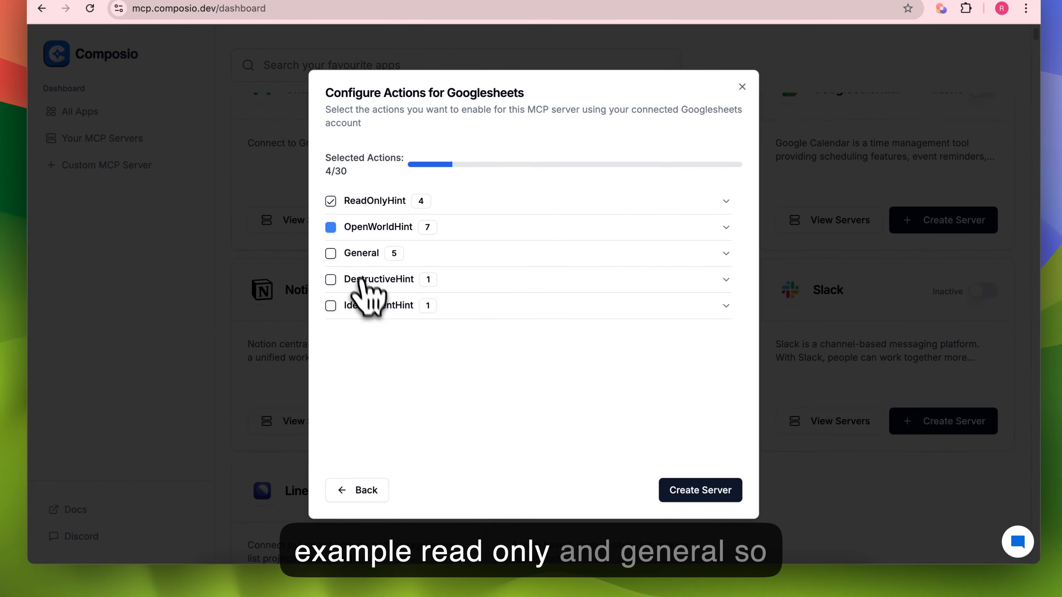
click(341, 257)
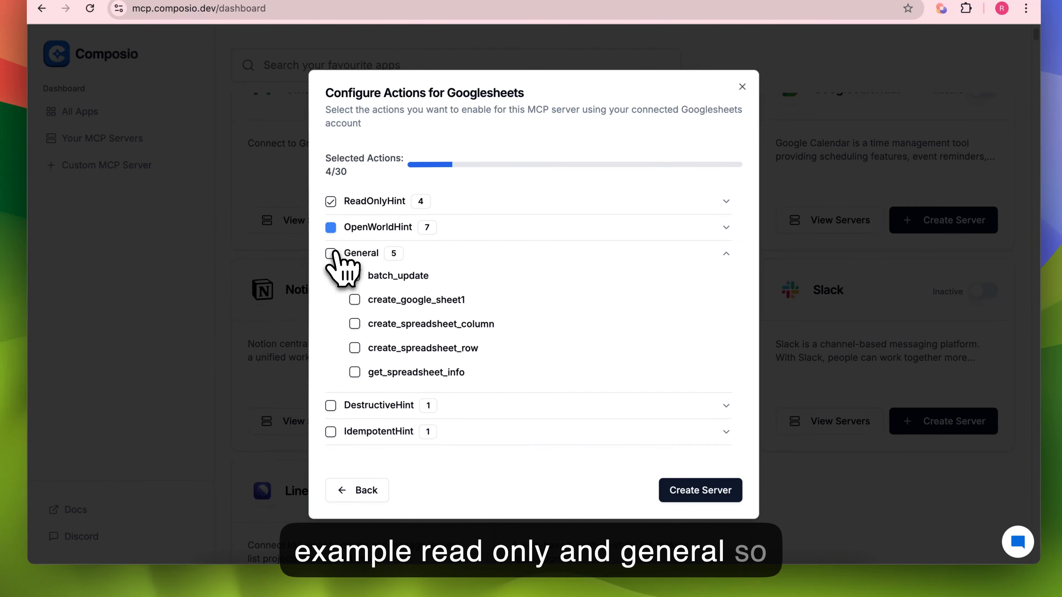
click(330, 252)
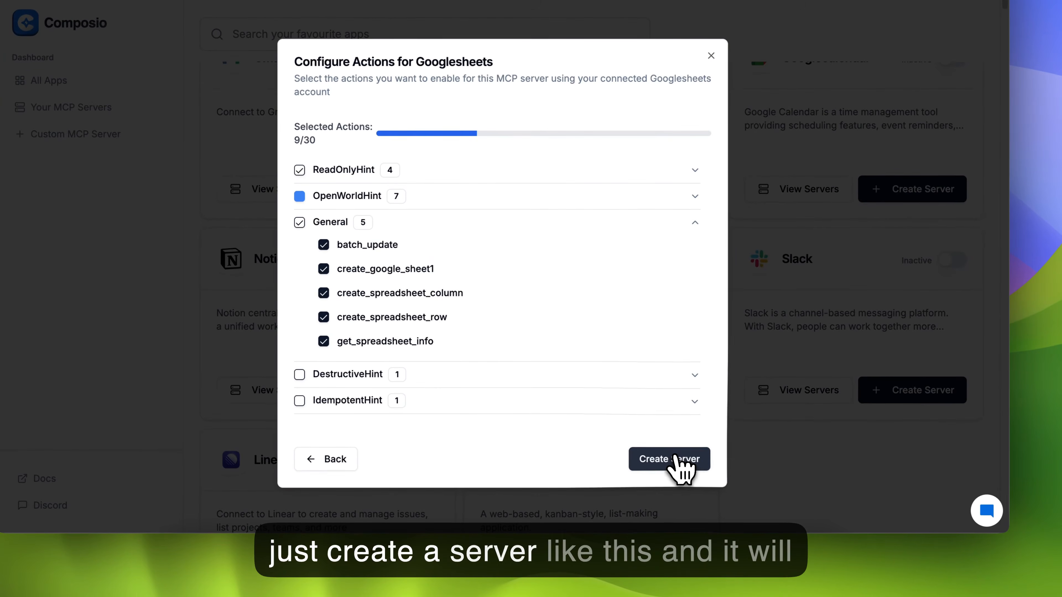
click(707, 491)
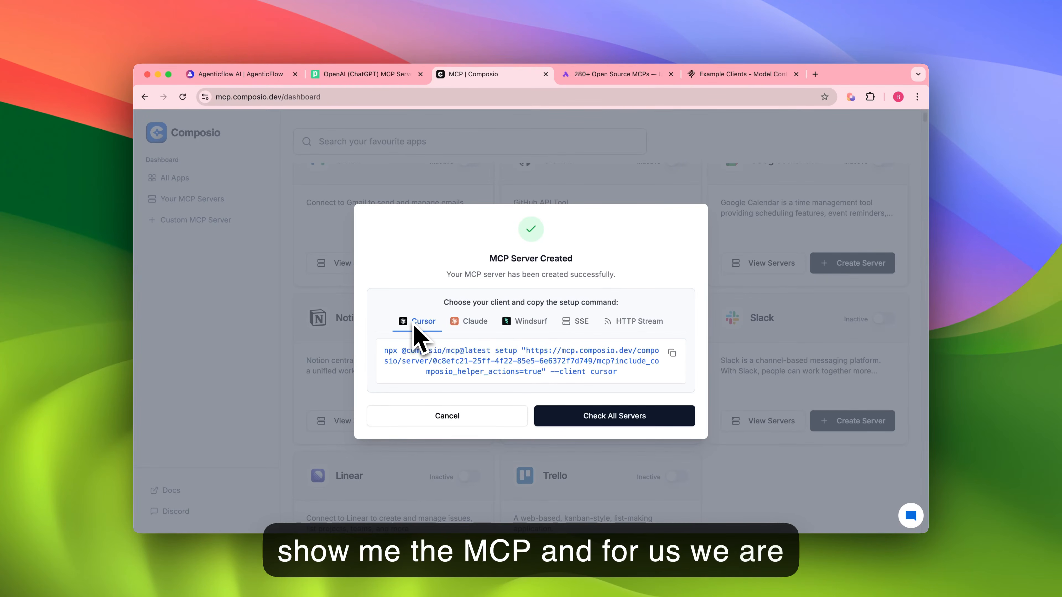
Step: Copy the SSE URL of the newly created MCP server
click(585, 325)
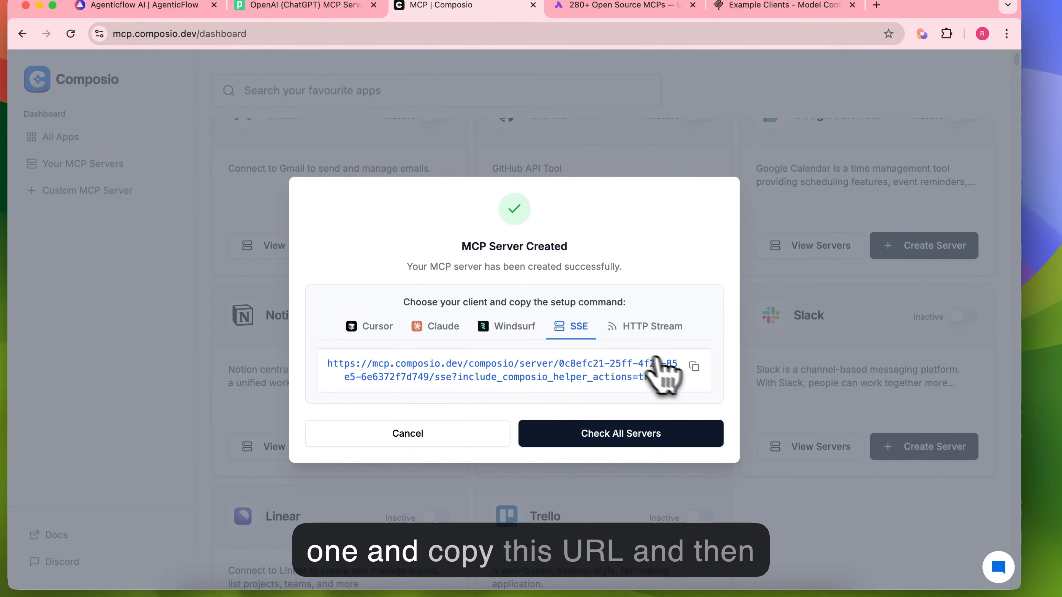
click(694, 367)
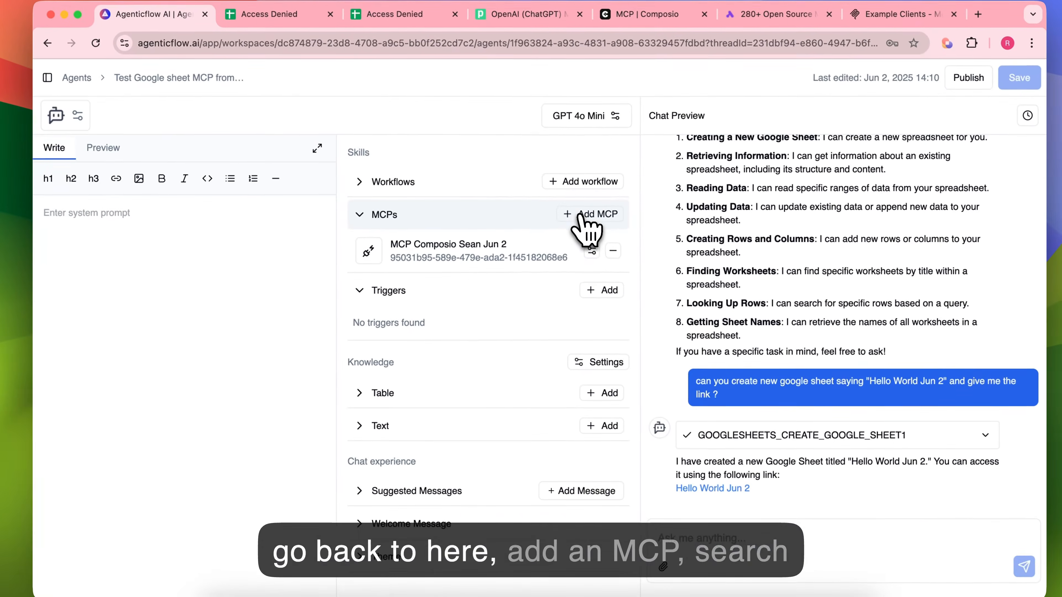
Step: Search the agent's MCP servers for Google Sheet and start adding Google Sheets from the AgenticFlow MCP Servers Registry
click(586, 214)
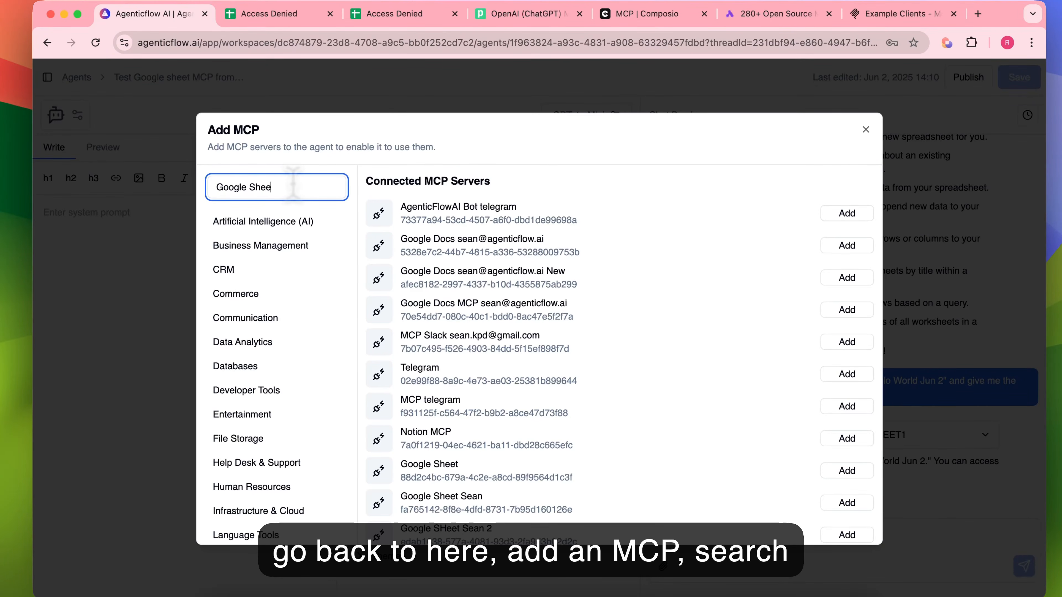
scroll(541, 410, down, 10)
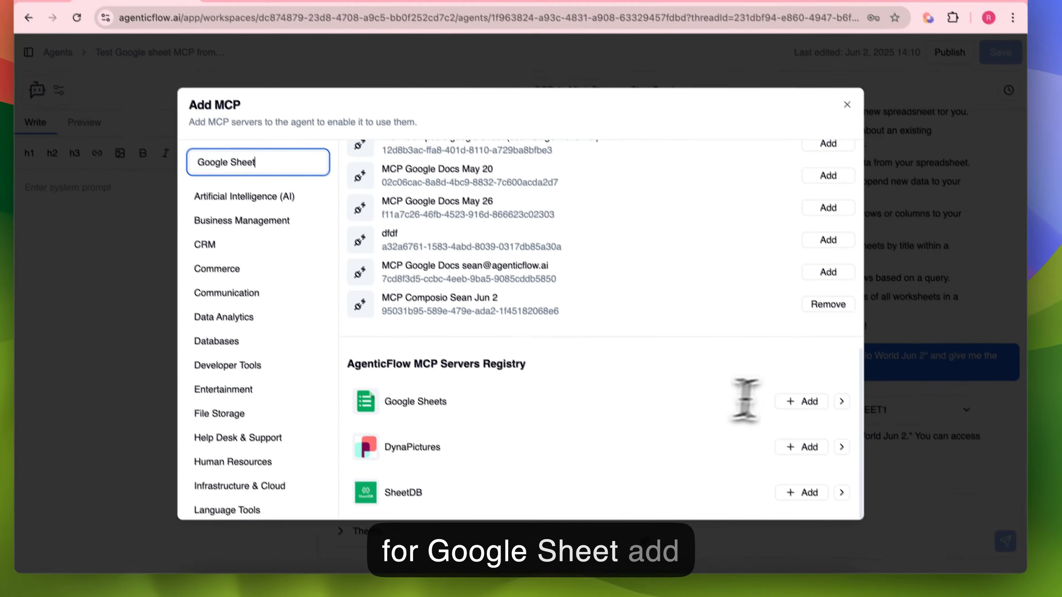
click(802, 401)
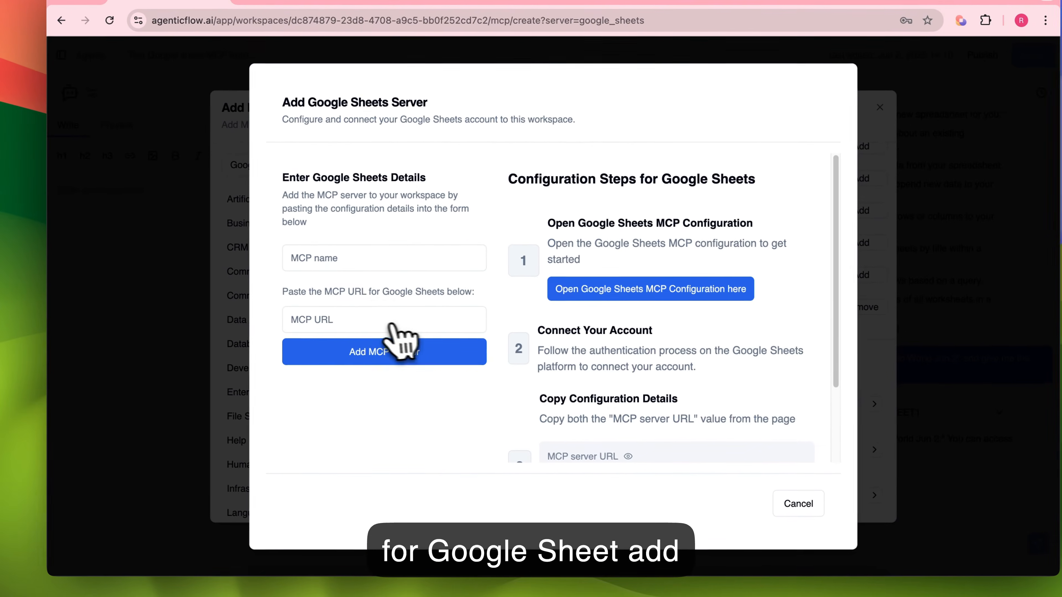
Step: Paste the copied MCP URL, name the server Google Sheet MCP Jun 2-2, and add it without saving the offered browser password
click(374, 321)
key(super+v)
click(353, 261)
text(Google Sheet MCP)
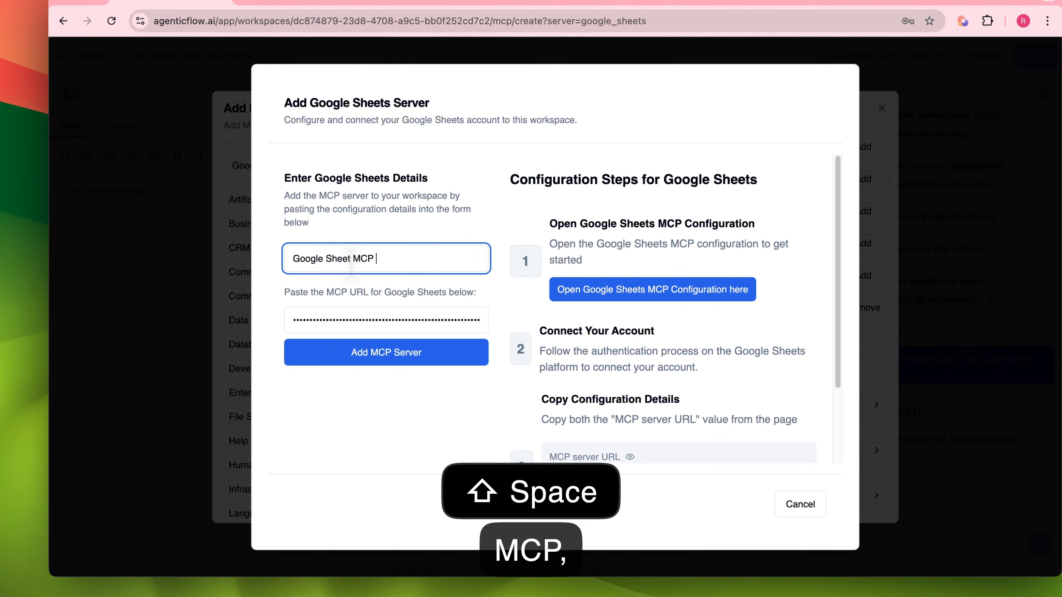
text( Jun 2-)
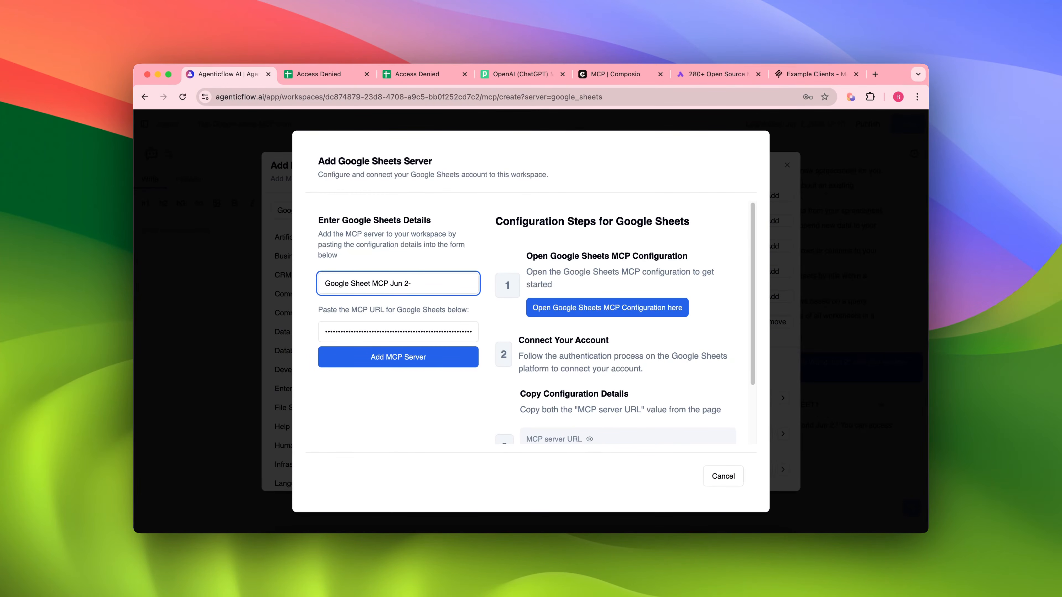
text(2)
click(397, 363)
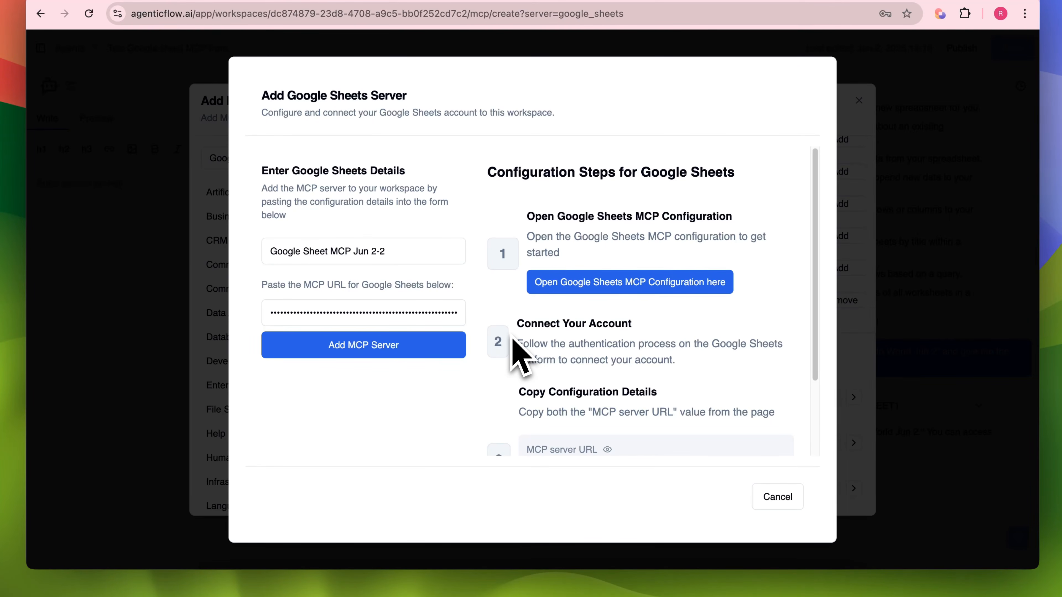
scroll(650, 361, down, 1)
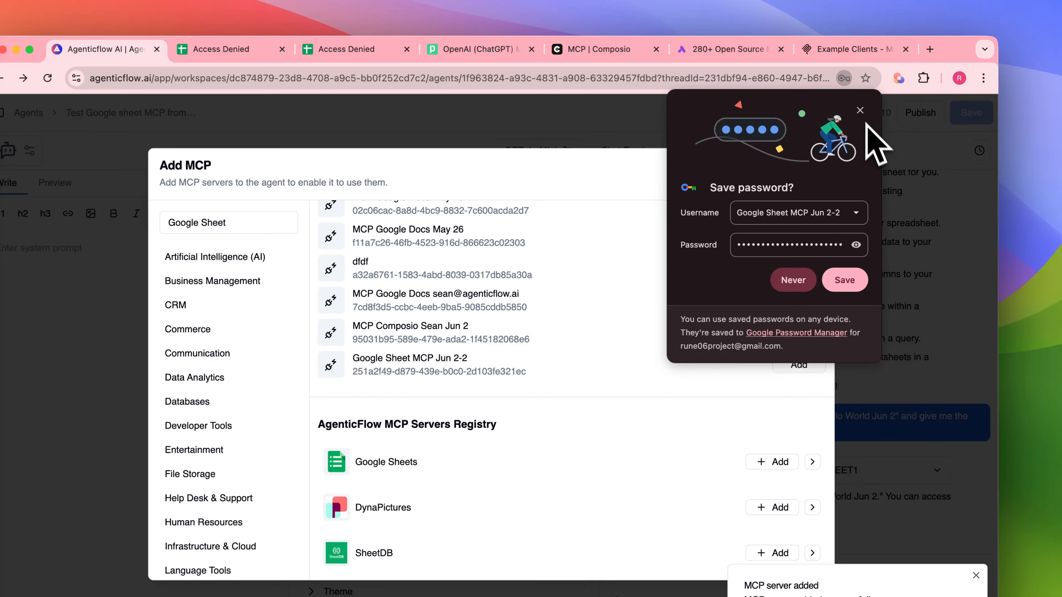
click(860, 110)
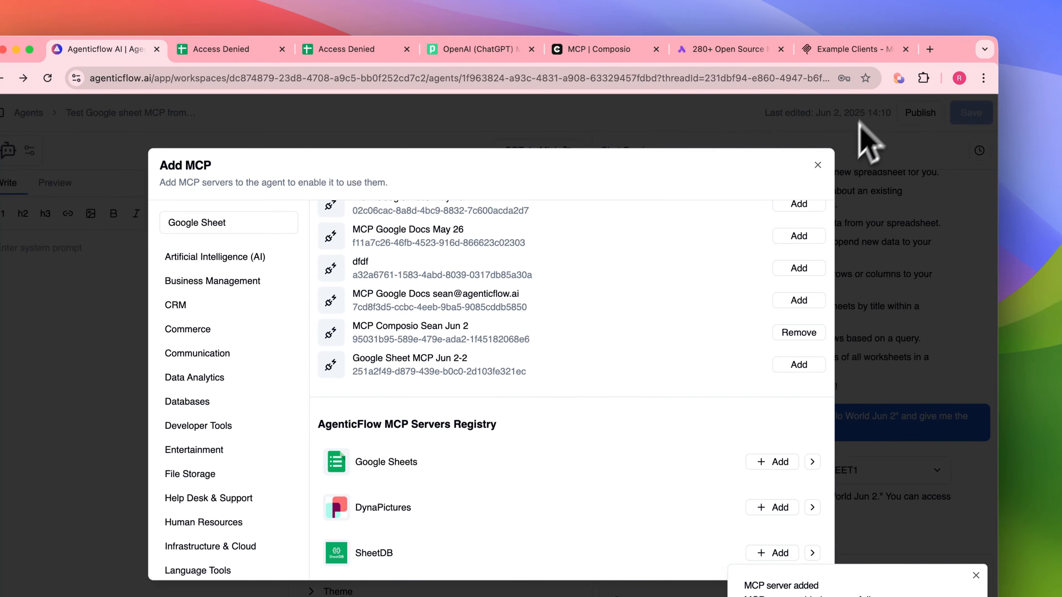
Step: Replace the agent's existing Composio MCP with Google Sheet MCP Jun 2-2 and save the agent
click(799, 364)
click(719, 450)
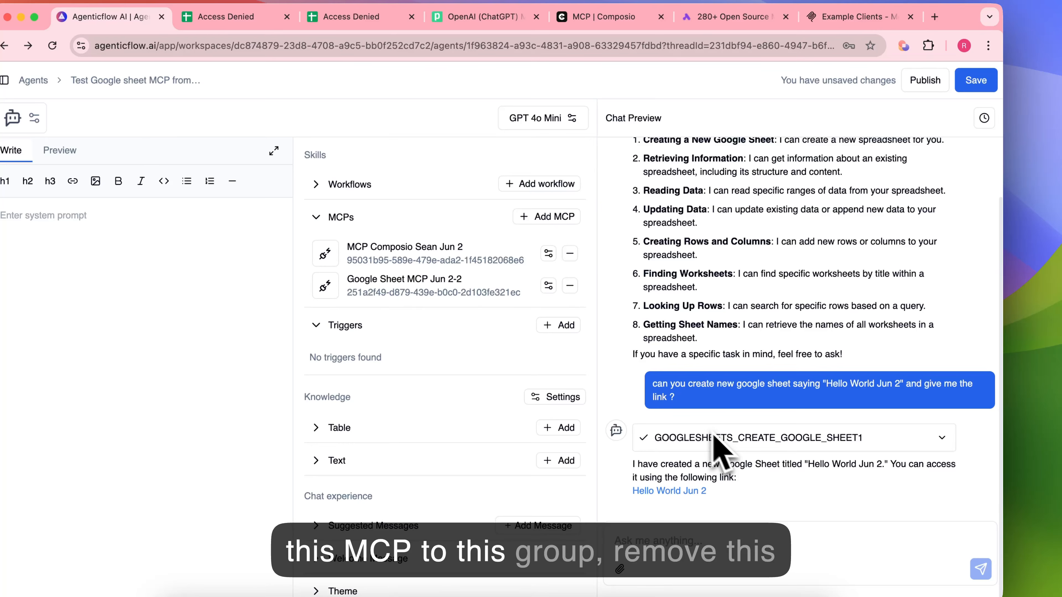
click(570, 254)
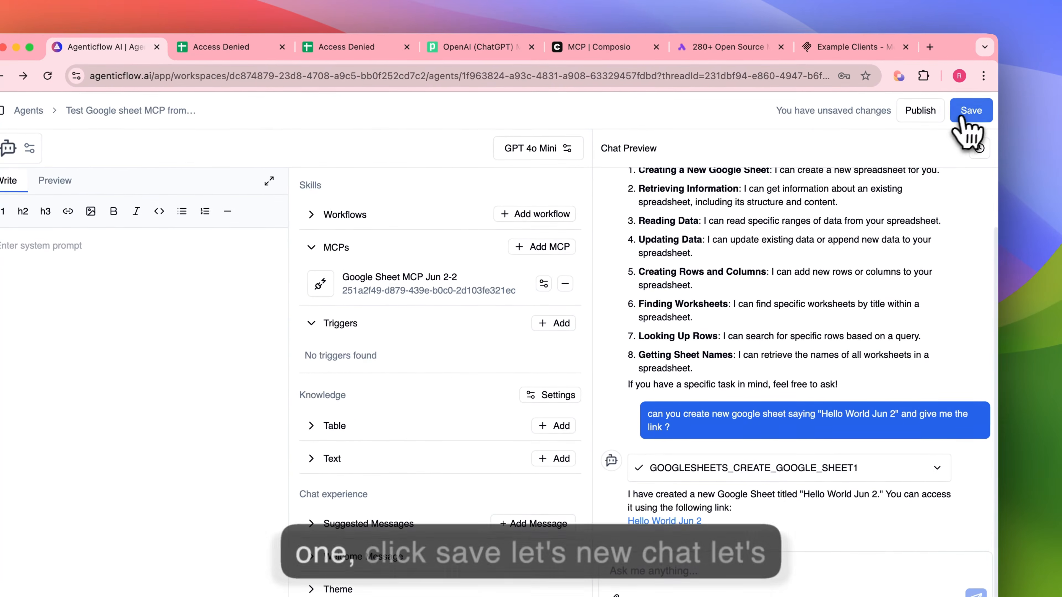
click(969, 133)
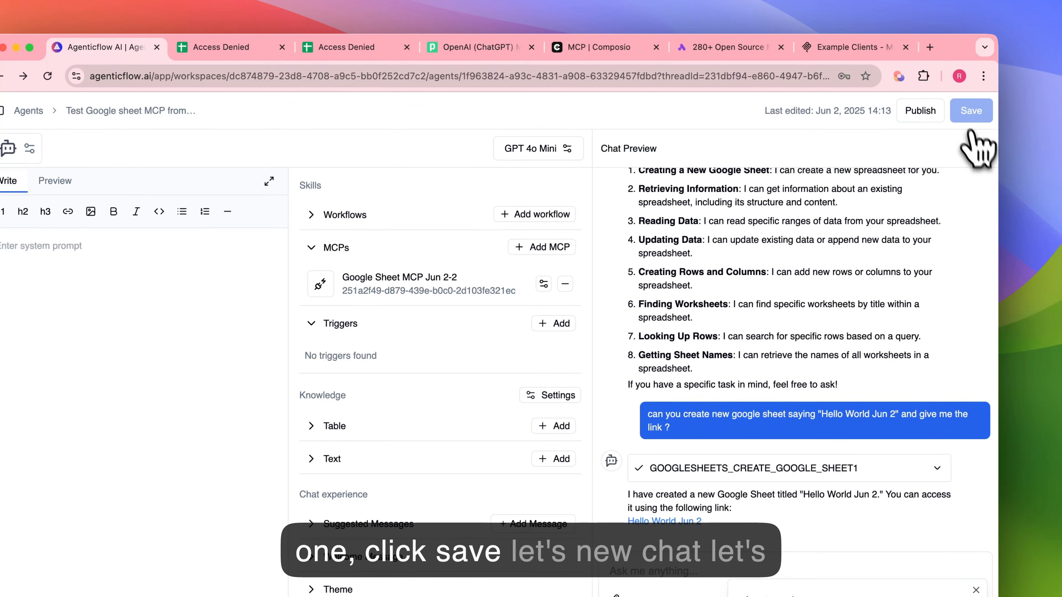
Step: Start a new chat with the agent and send the message "Let check connection"
click(980, 149)
click(873, 139)
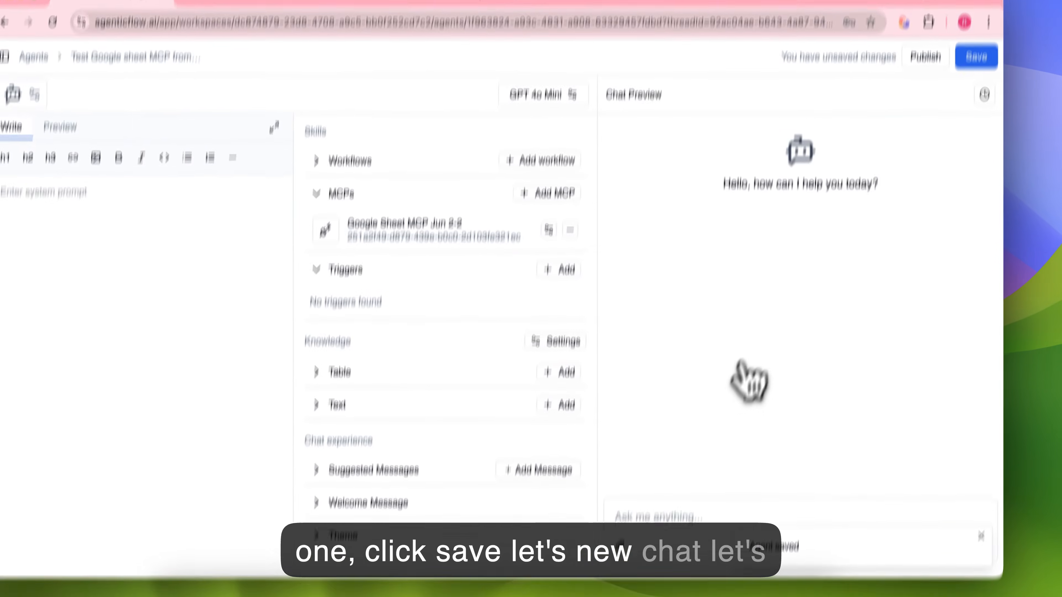
click(665, 471)
text(Let )
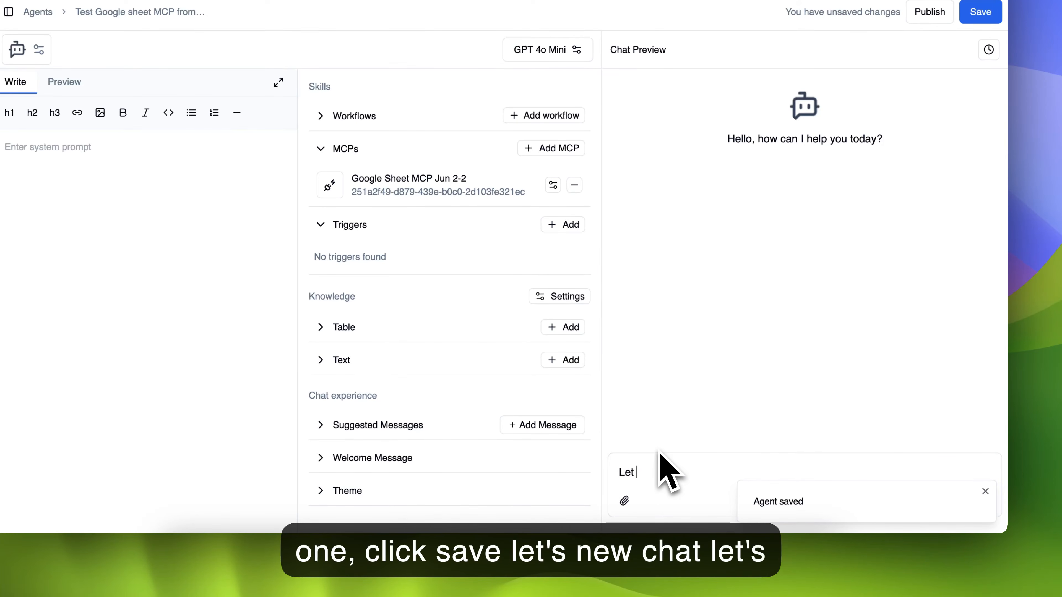
text(check connection)
key(Return)
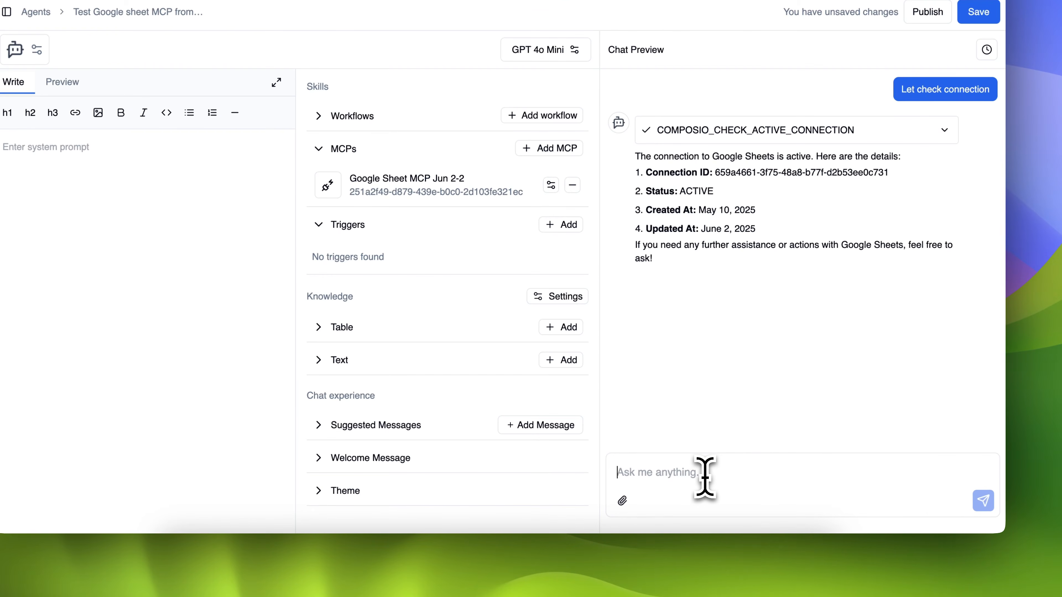
Step: Ask the agent "can you reconnect ?" and complete its OAuth process, granting Composio Google Sheets access with the agenticflow.ai account
text(can you reconnect ?)
key(Return)
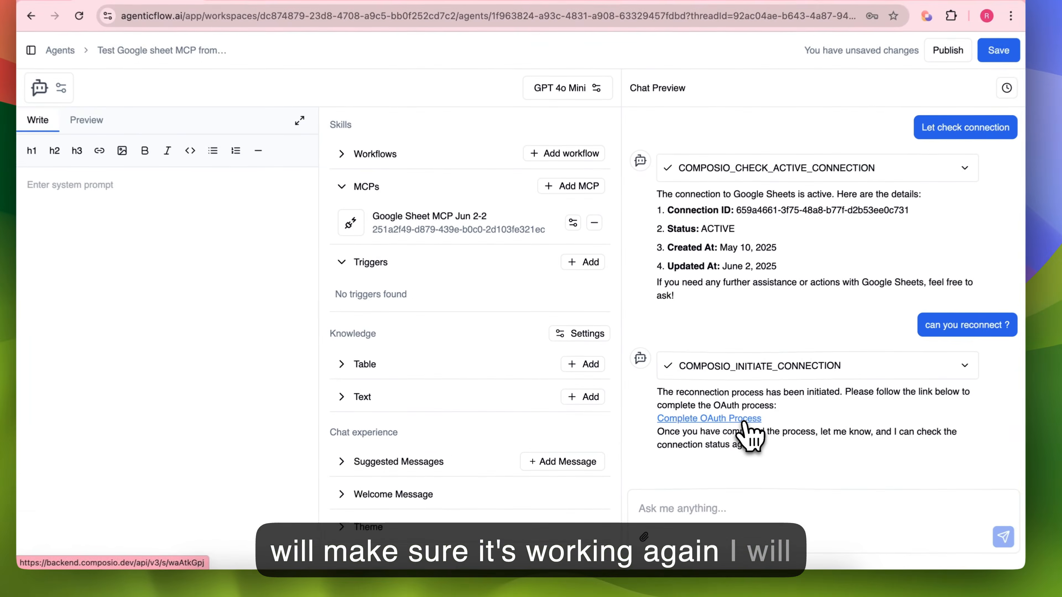
click(708, 416)
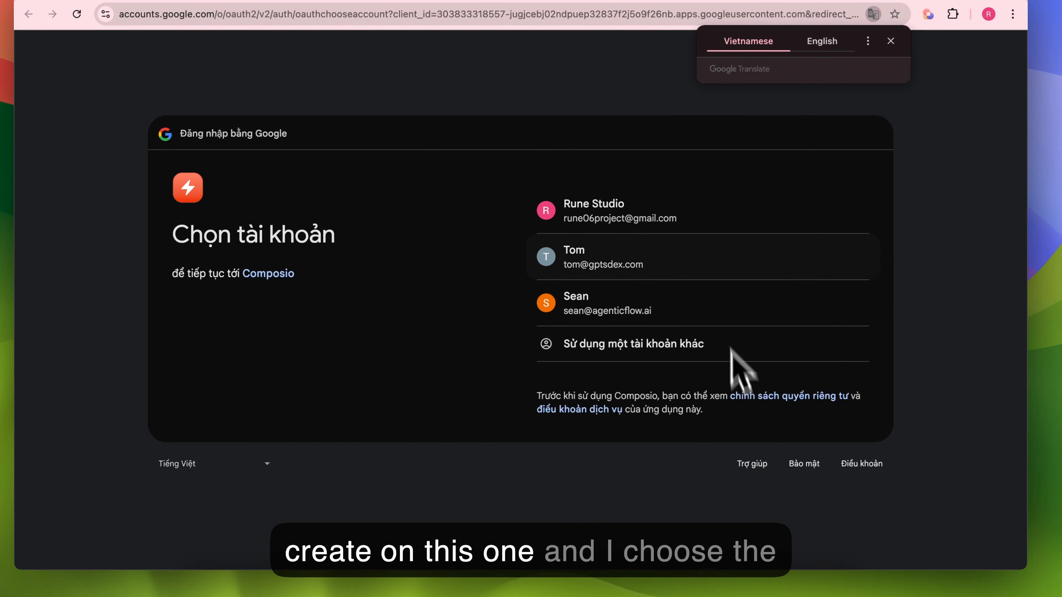
click(631, 310)
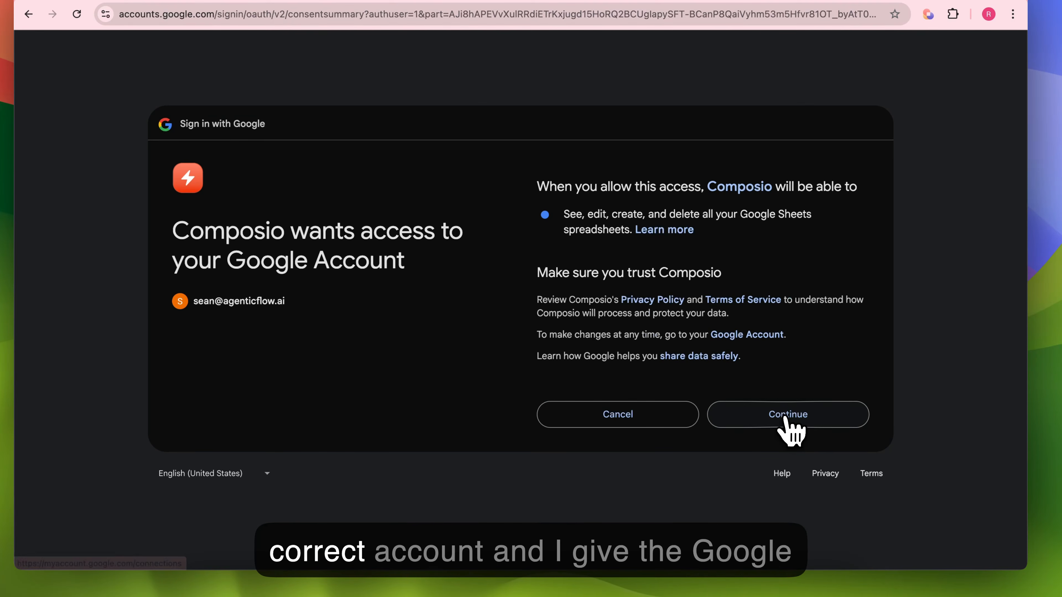
click(783, 424)
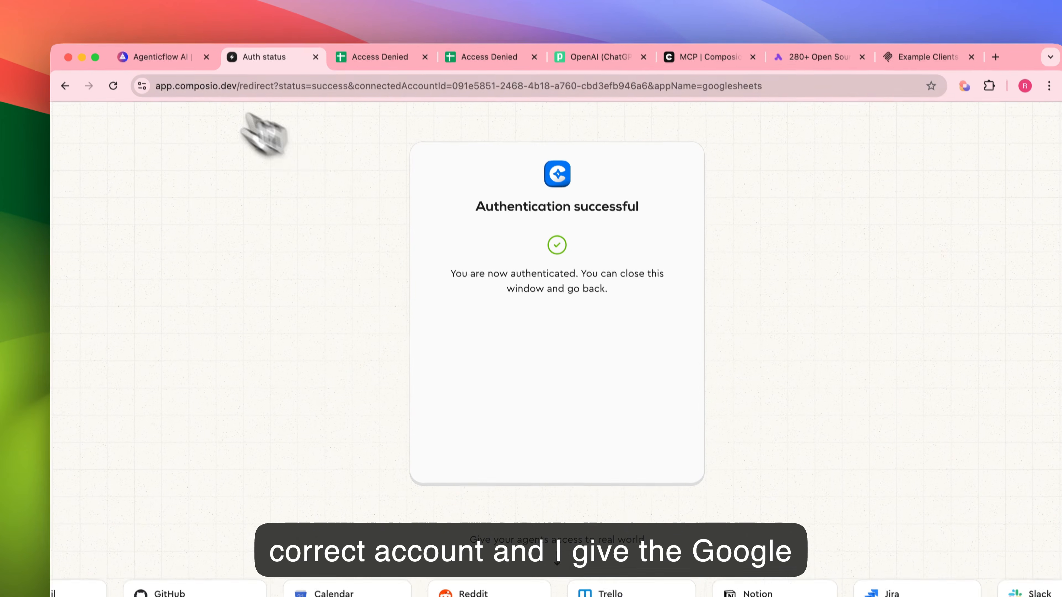
Step: Back in the AgenticFlow chat, ask the agent to create a new Google Sheet named "Hello World Jun 2, 2nd attempt"
click(157, 55)
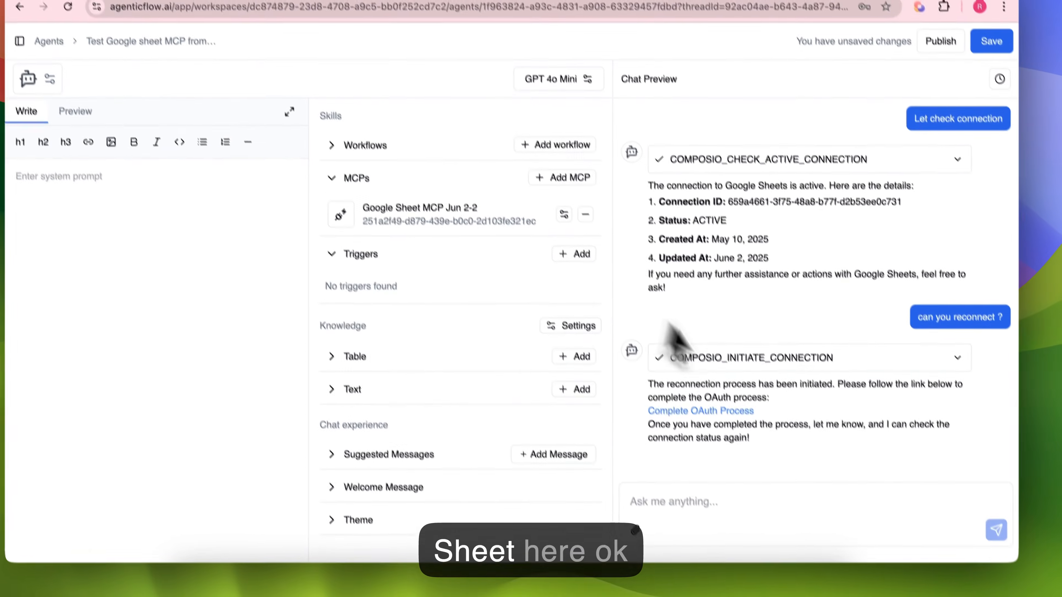
click(700, 494)
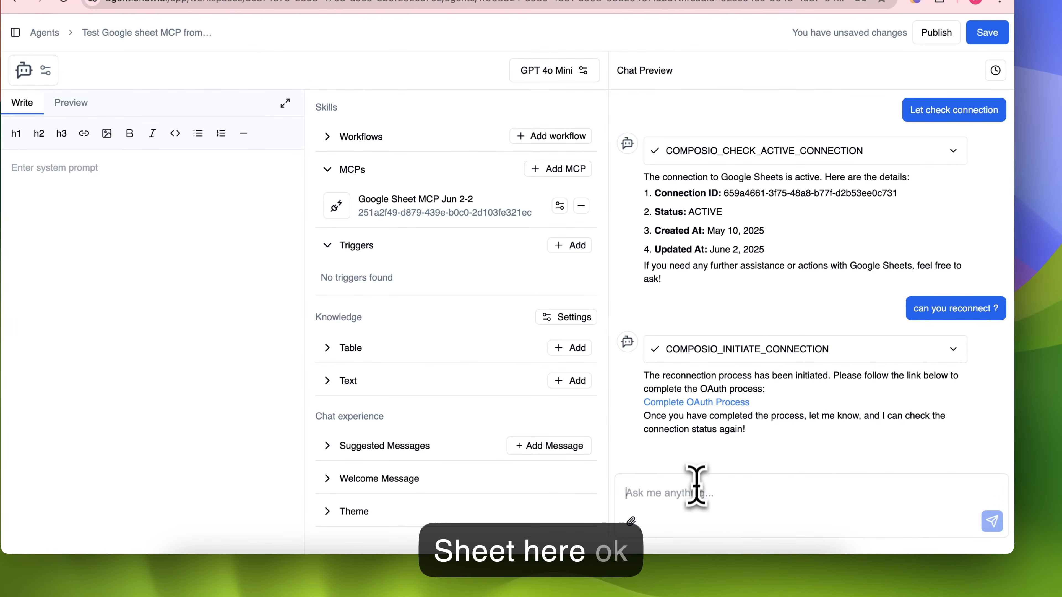
text(ok, now help me to create a new google Sheet with)
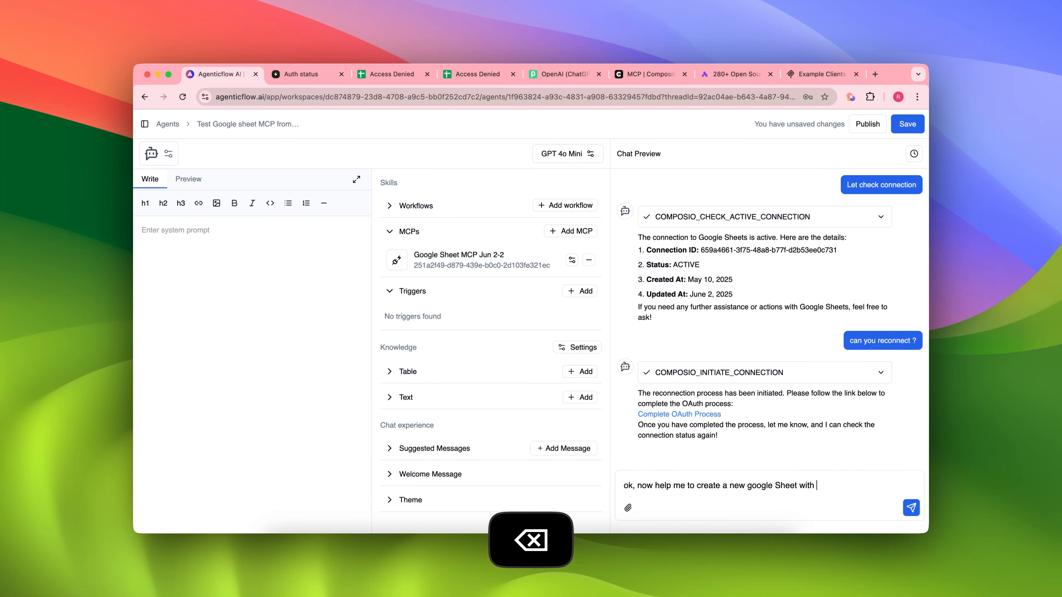
text(World Jun 2,)
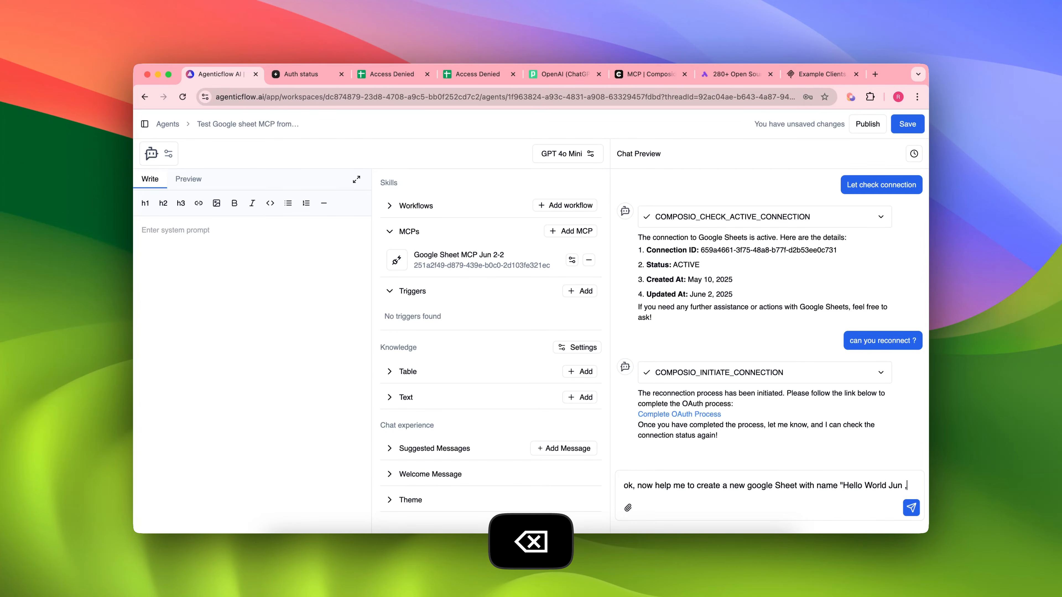
text( 2nd attempt")
key(Return)
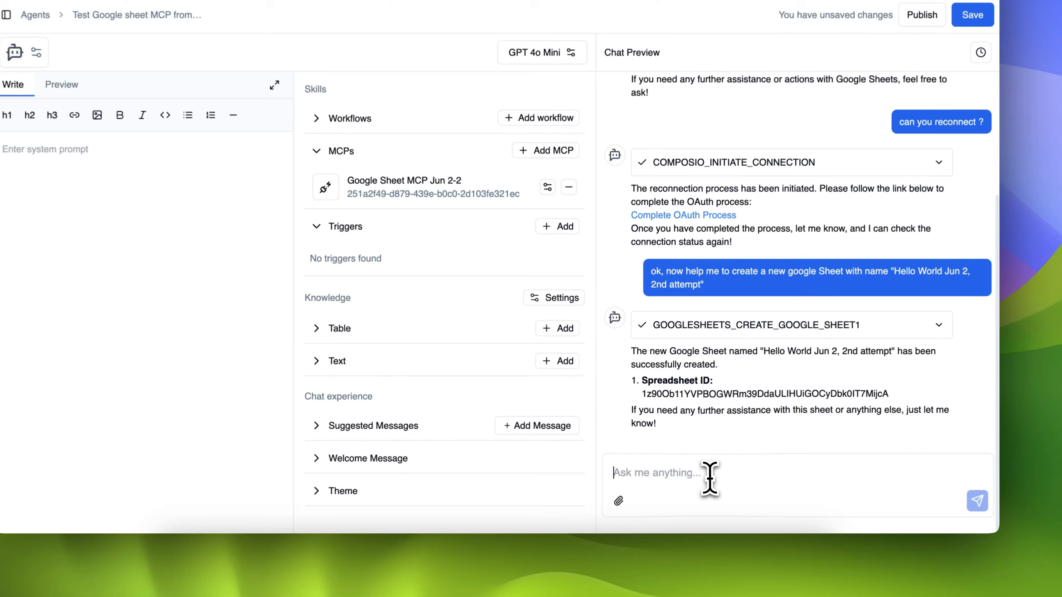
Step: Ask the agent "give me a link" and open the linked Google Sheet
text(g)
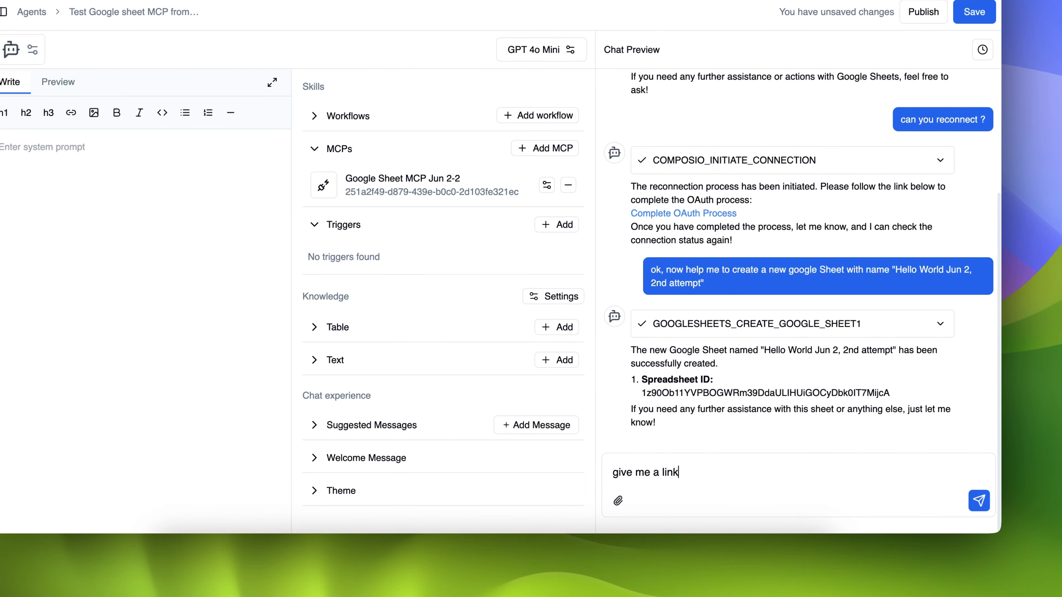
text(ive me a link)
key(Return)
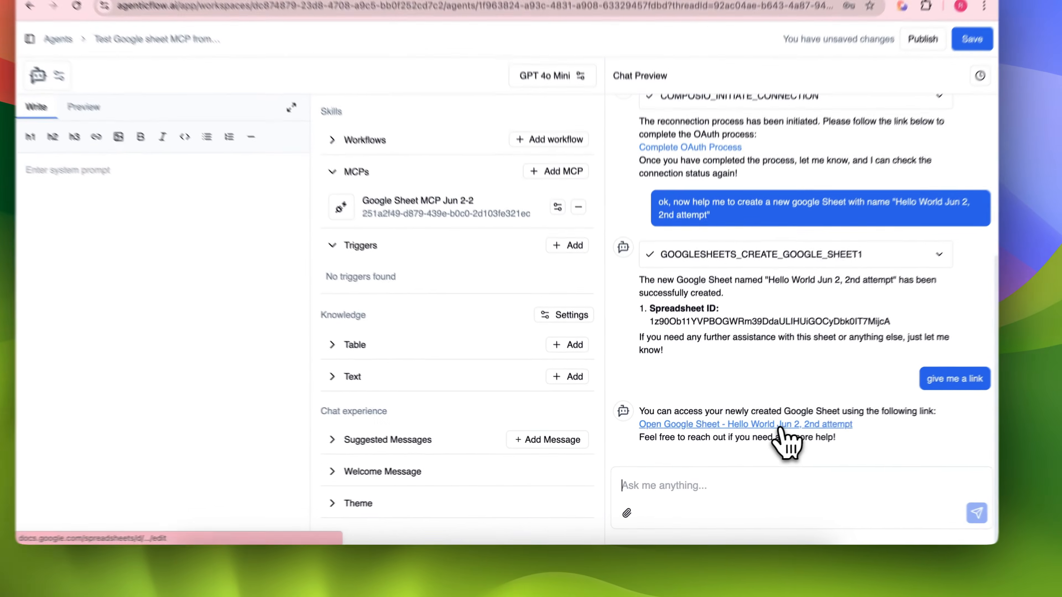
click(785, 436)
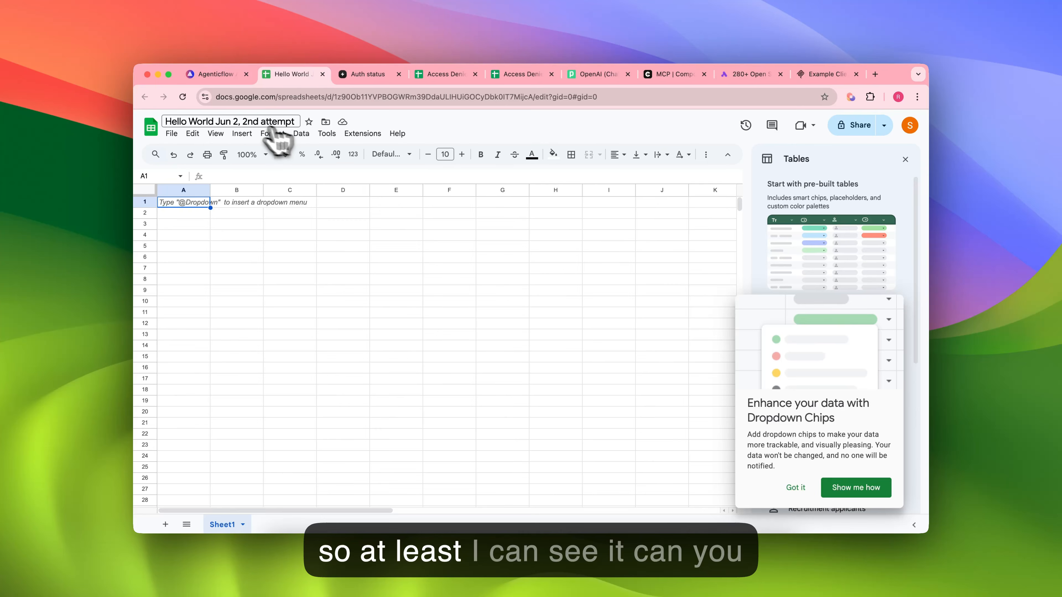
Step: Ask the AgenticFlow agent "can you brainstorm a chart of tesla stock and insert to the table ?" and check the data in the spreadsheet
click(211, 74)
text(can you brainstorm a )
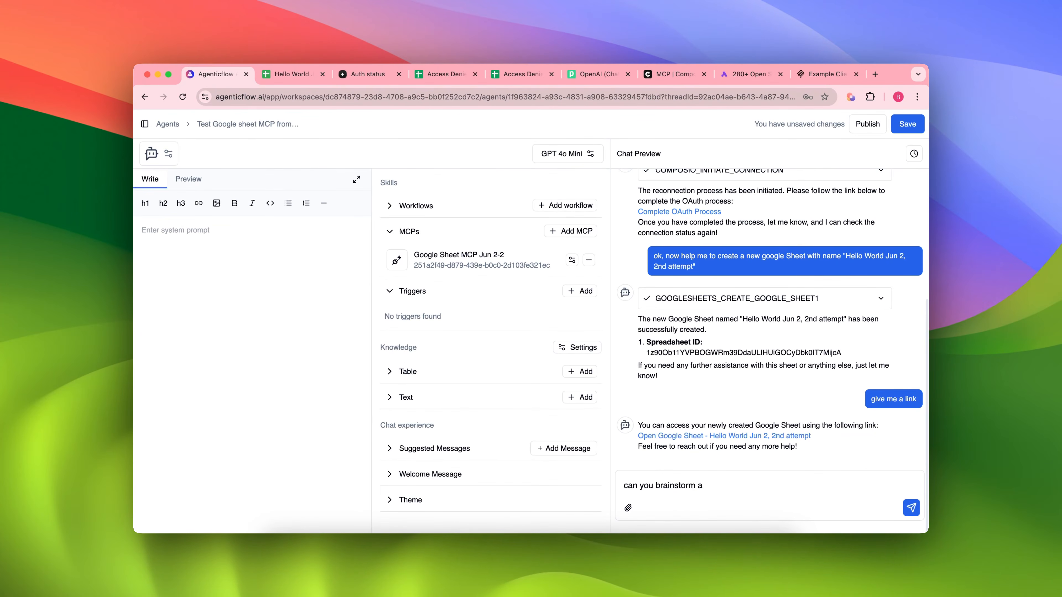
text(chart of te)
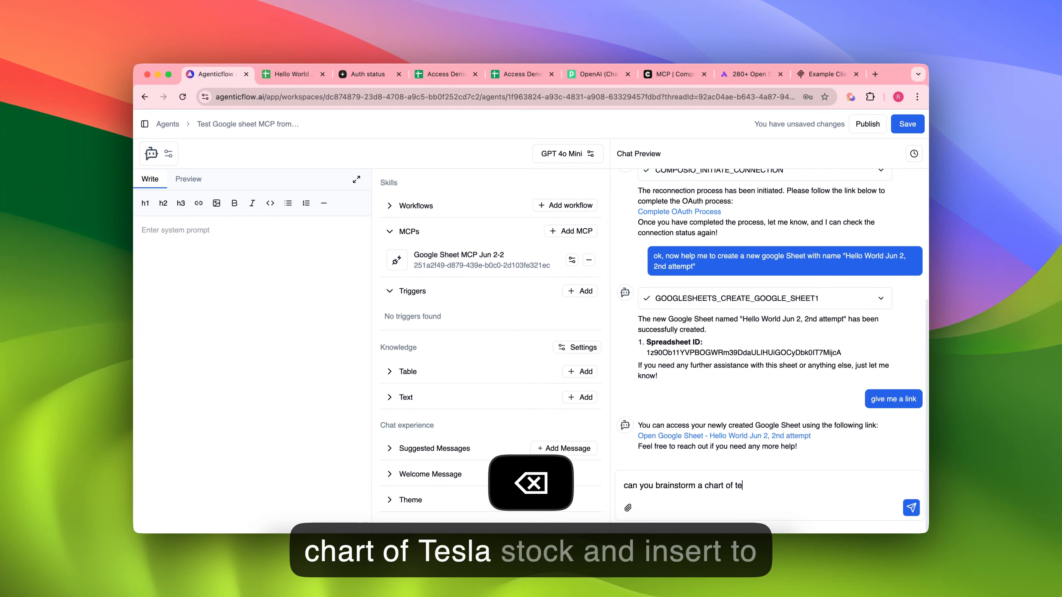
text(sla stock and insert to the table ?)
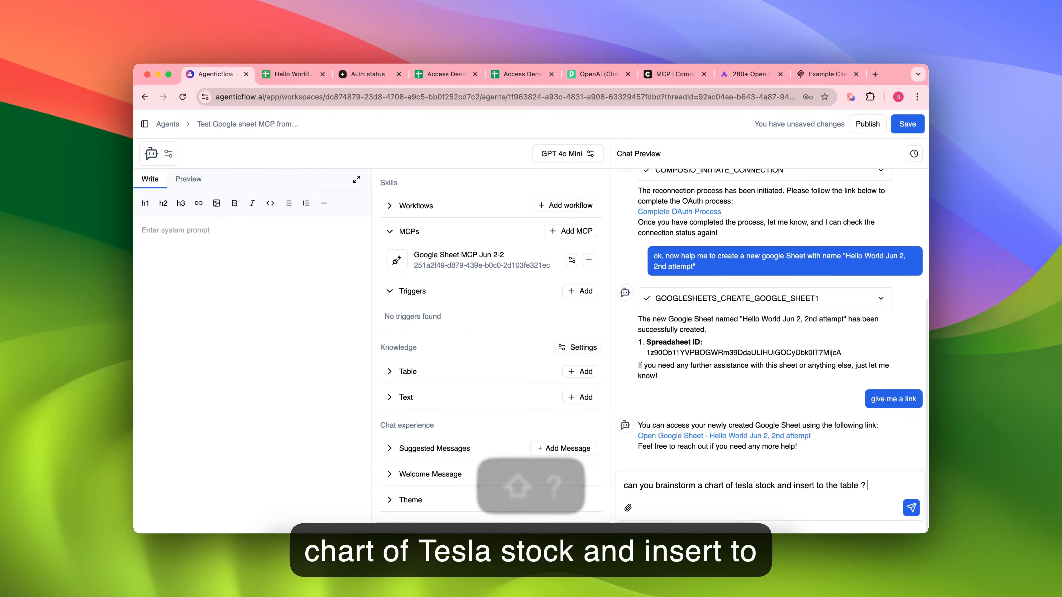
key(Return)
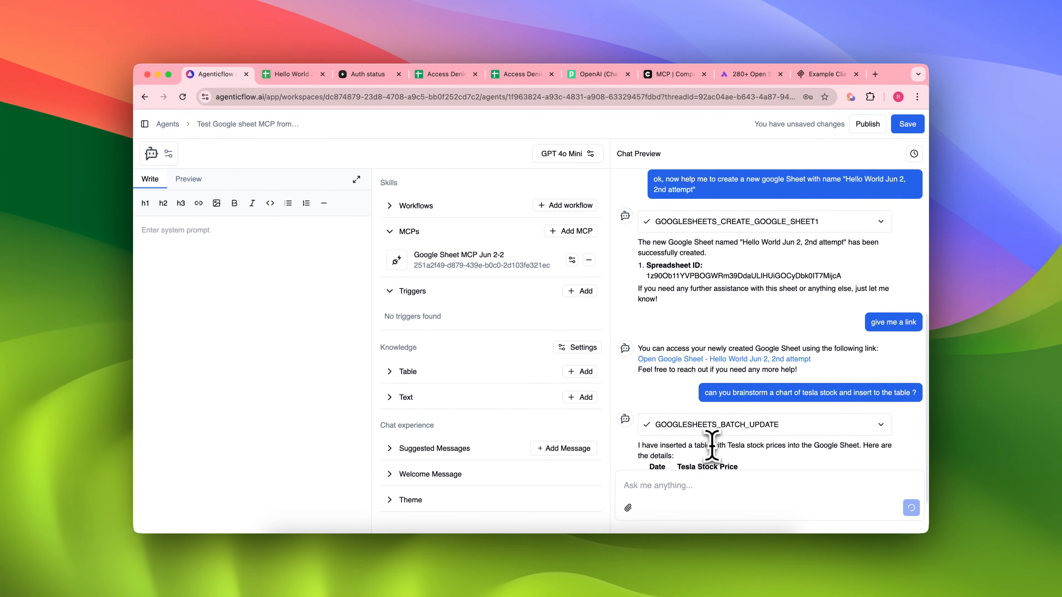
click(288, 75)
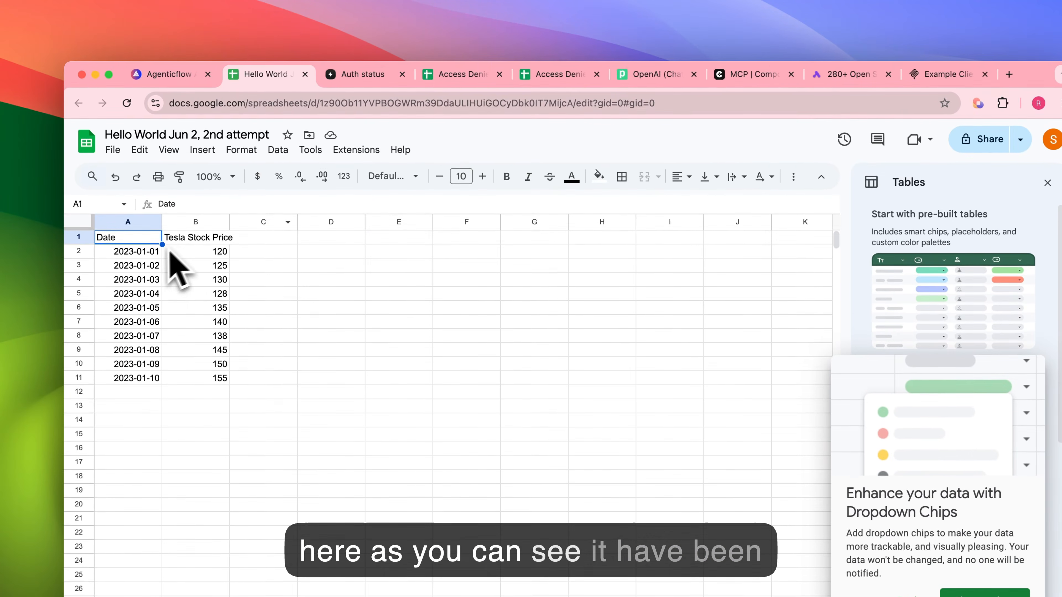
drag(240, 312, 204, 201)
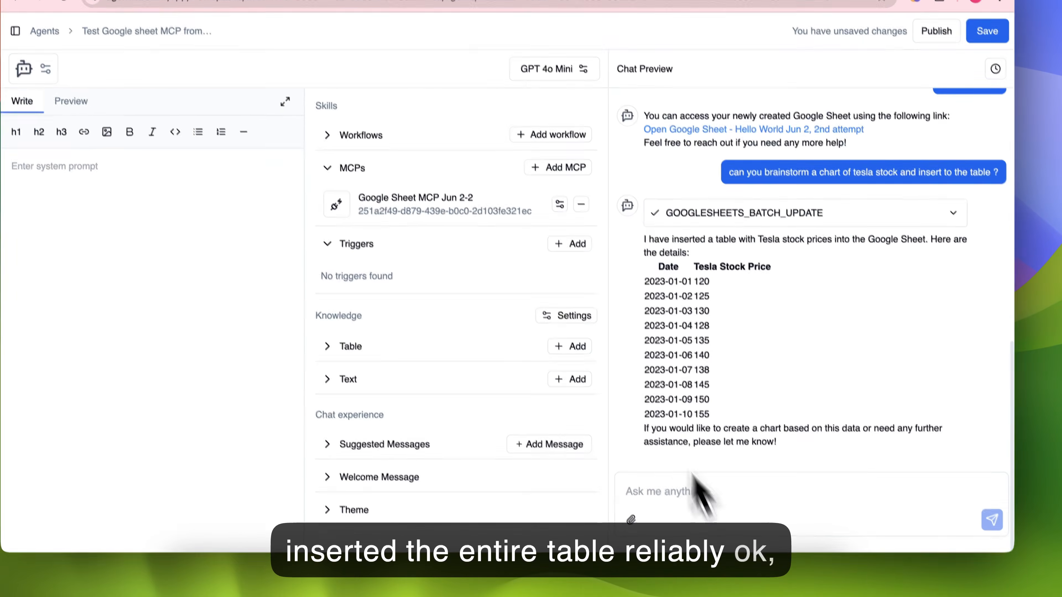